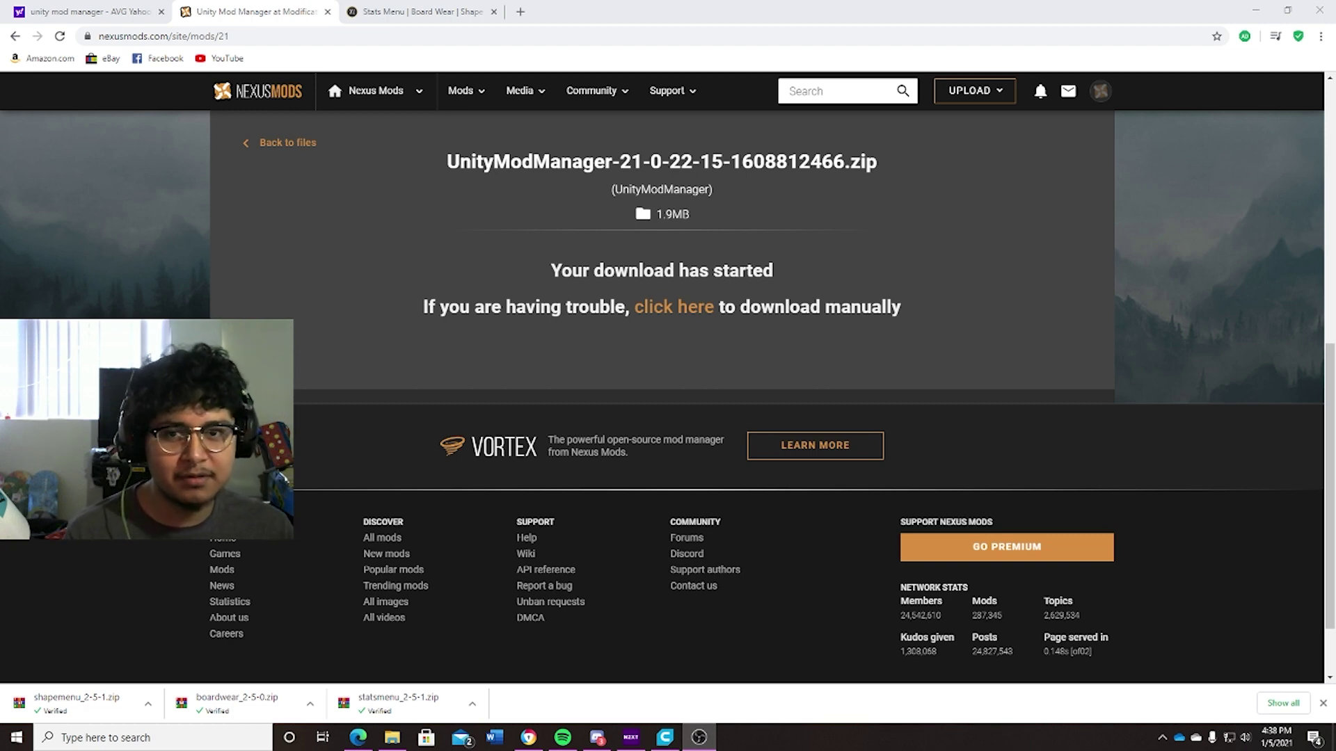
Search Chrome for 'unity mod manager' using the address-bar suggestion
left_click(247, 36)
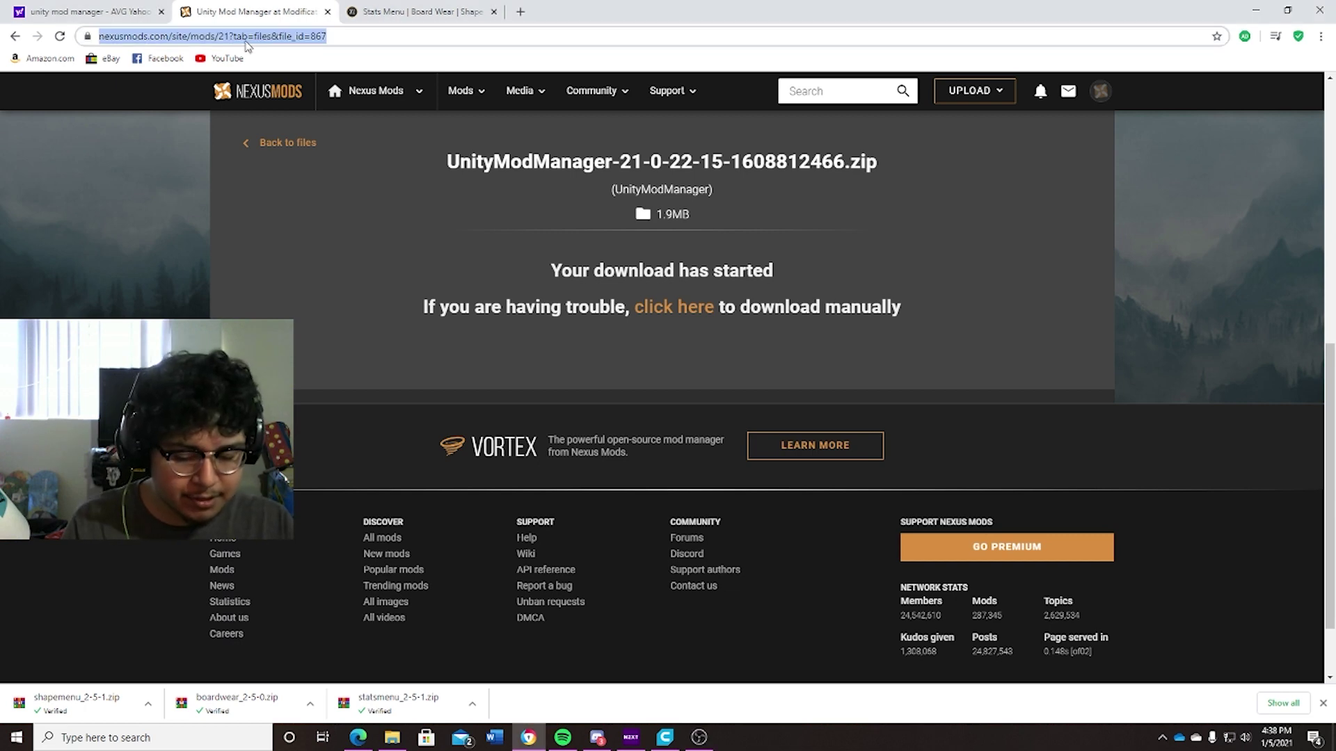
type("uni")
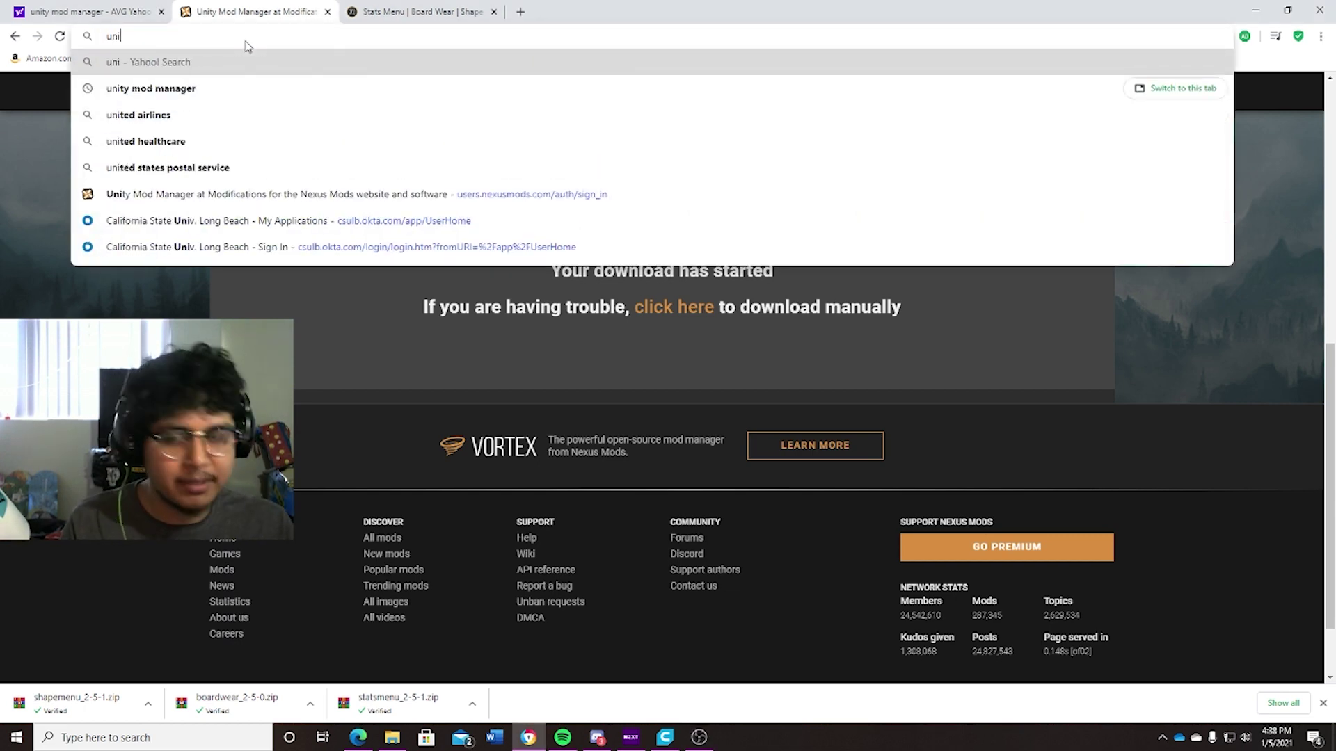
key("Down")
key("Return")
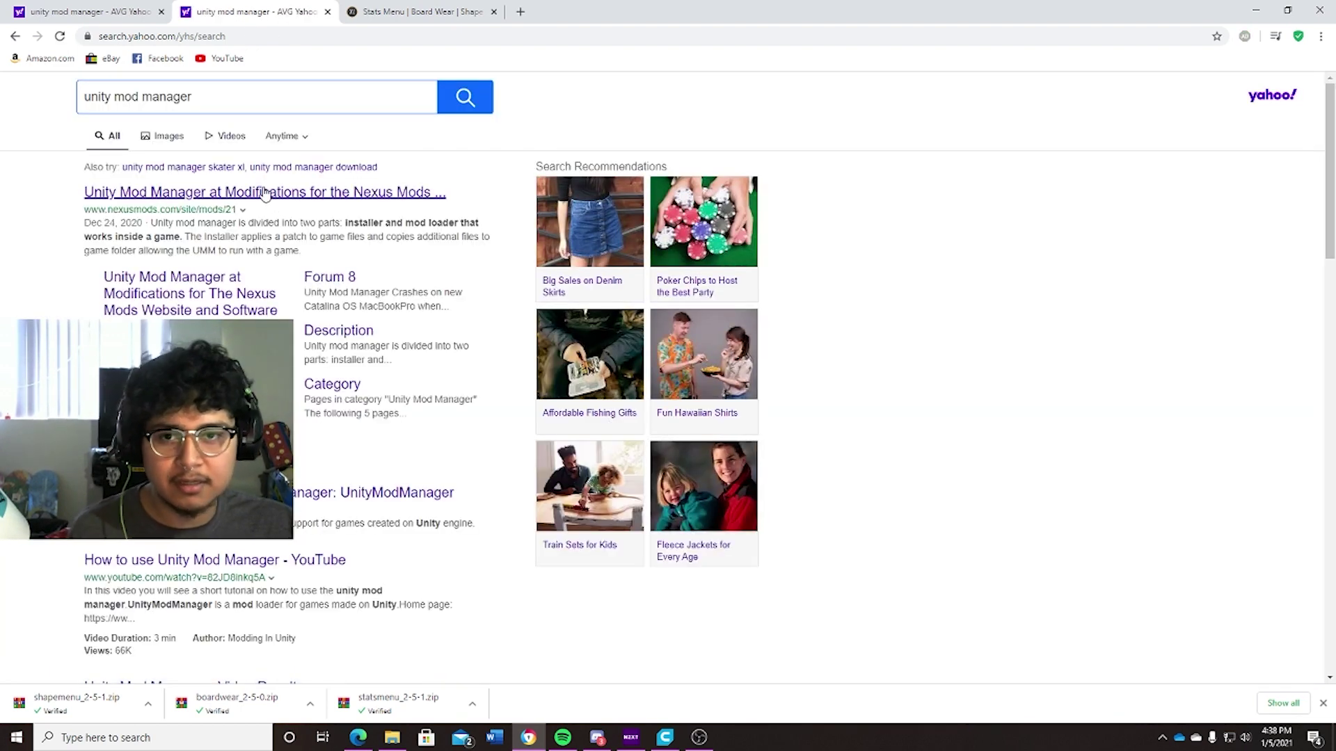
Open the Nexus Mods Unity Mod Manager result in a new tab and start its free slow download
left_click(251, 196)
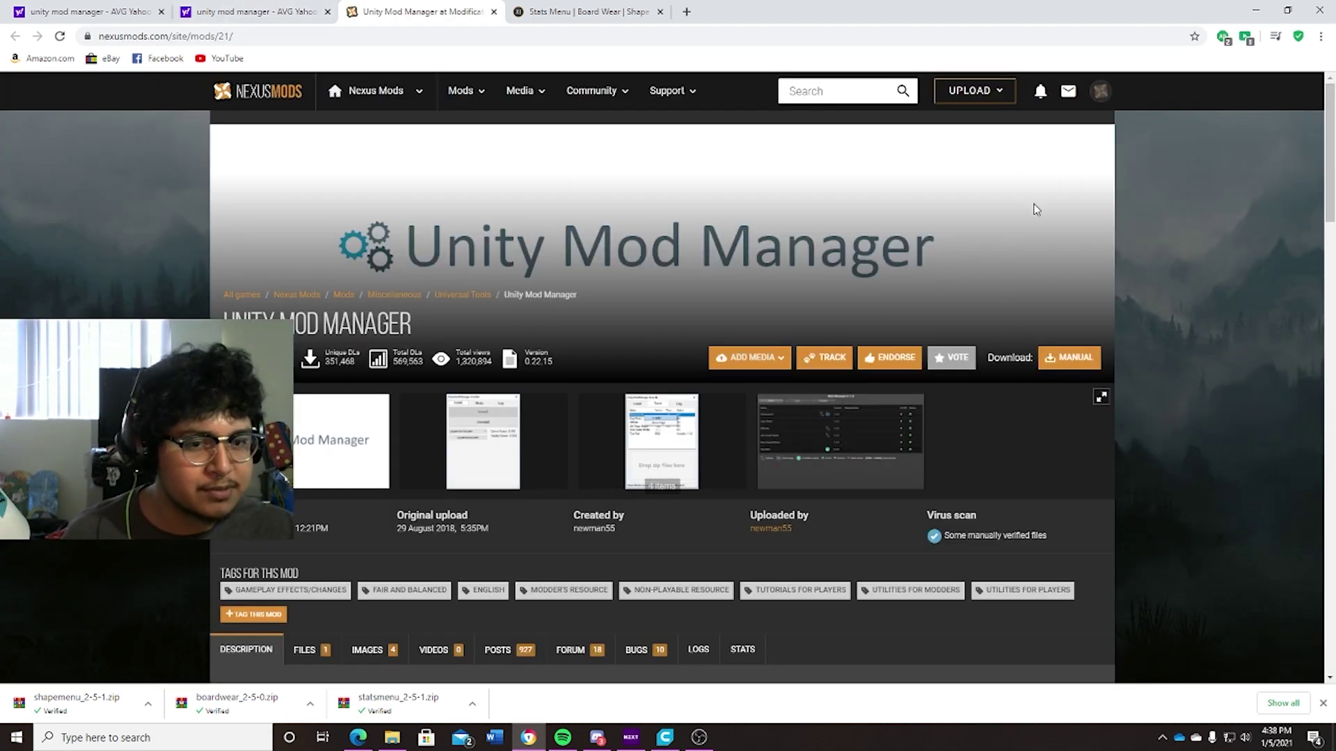
left_click(1079, 361)
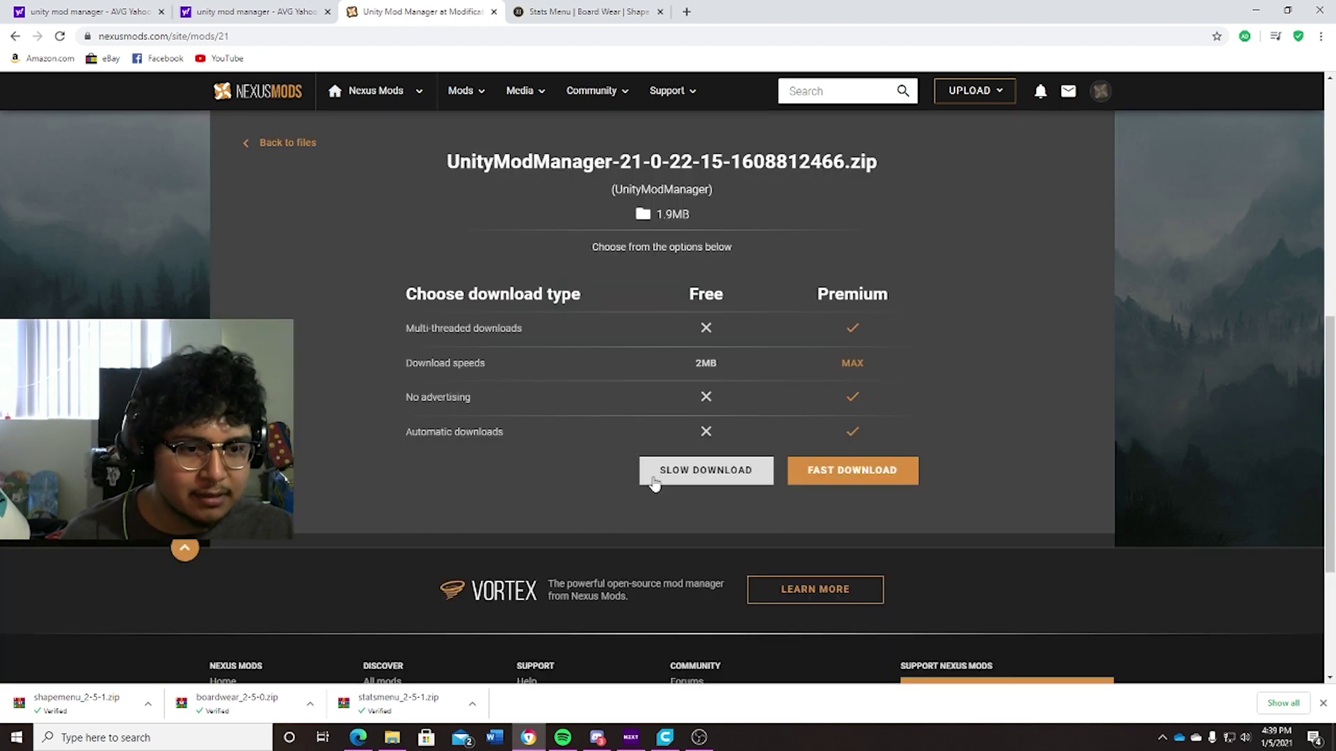
left_click(698, 483)
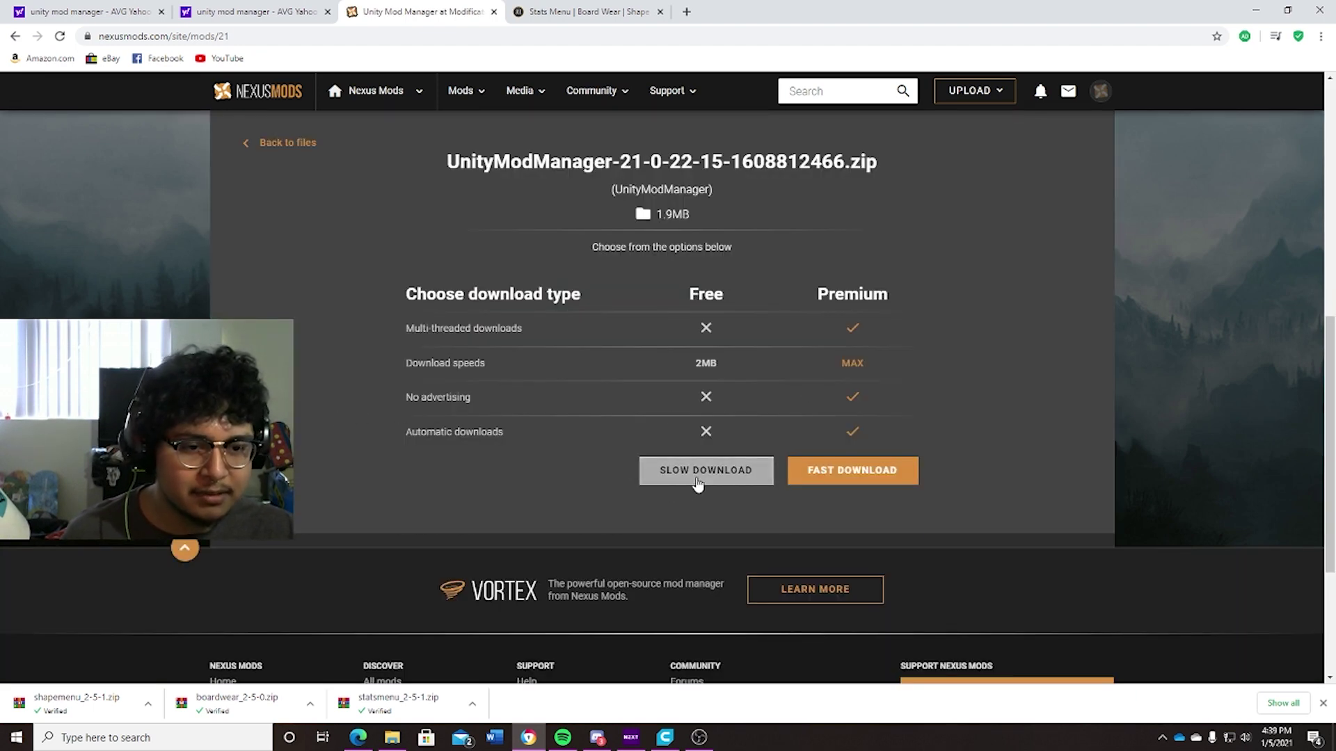
Open the UnityModManager zip from Downloads in WinRAR and enter its UnityModManager folder
left_click(391, 738)
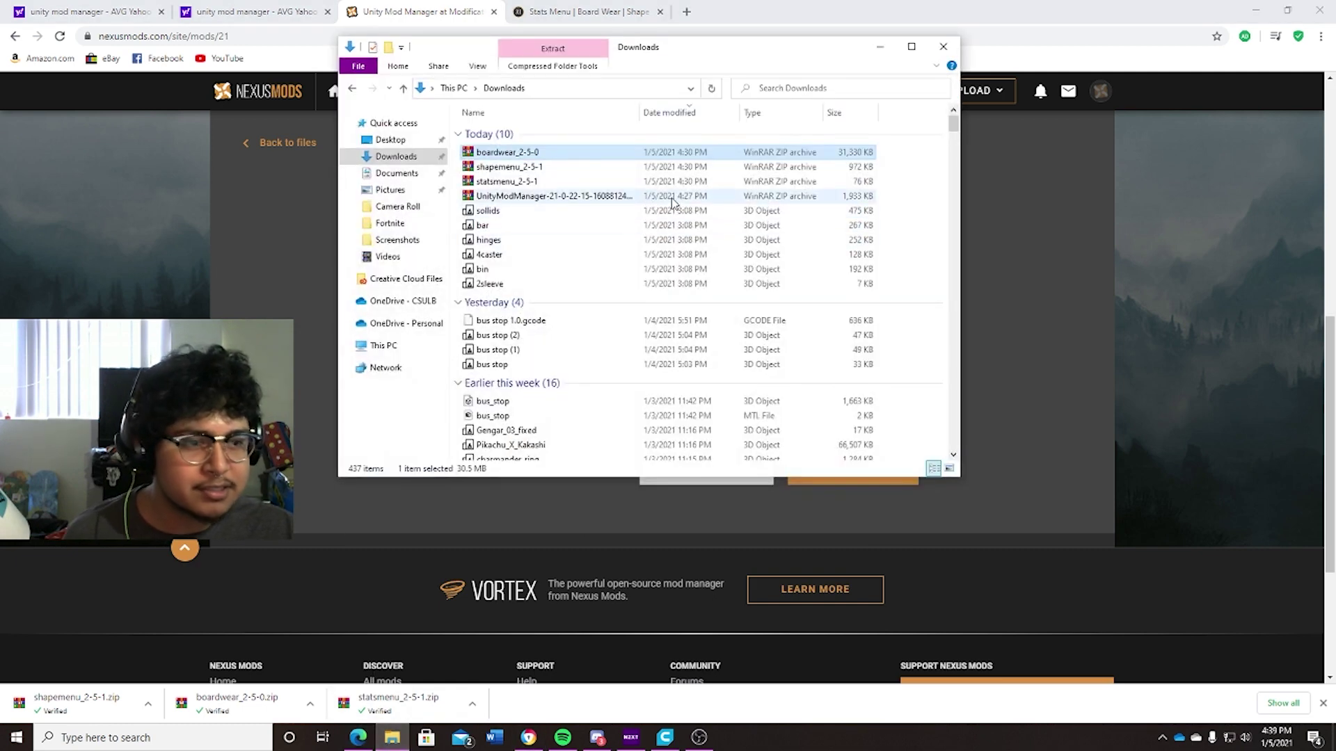
double_click(582, 199)
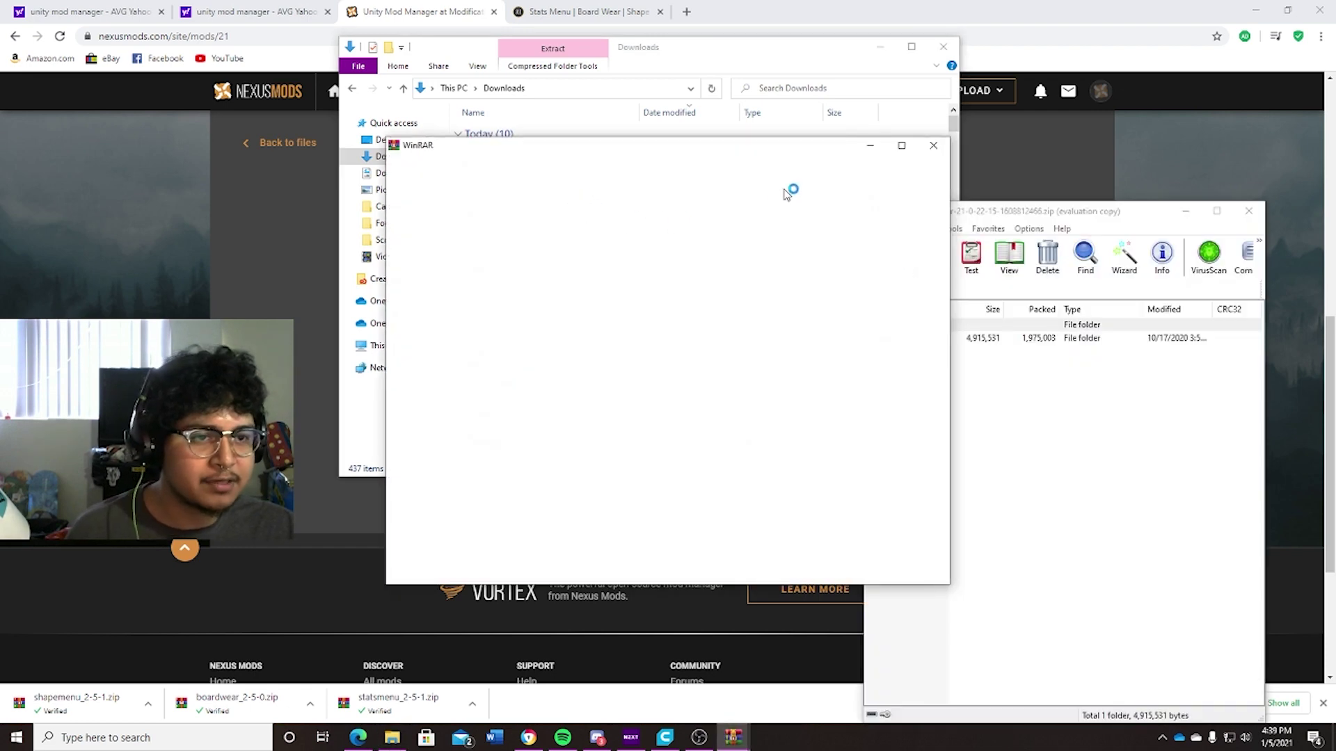
left_click(928, 145)
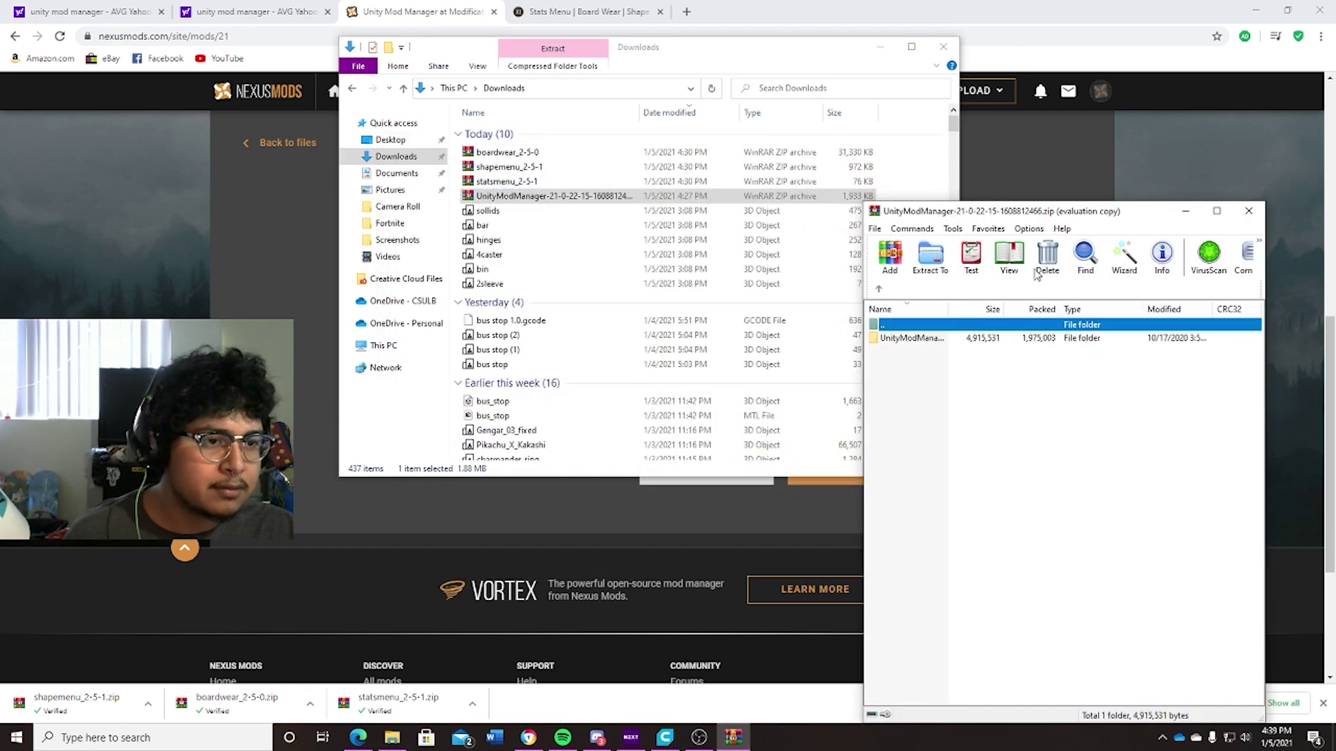
left_click_drag(1049, 214, 746, 150)
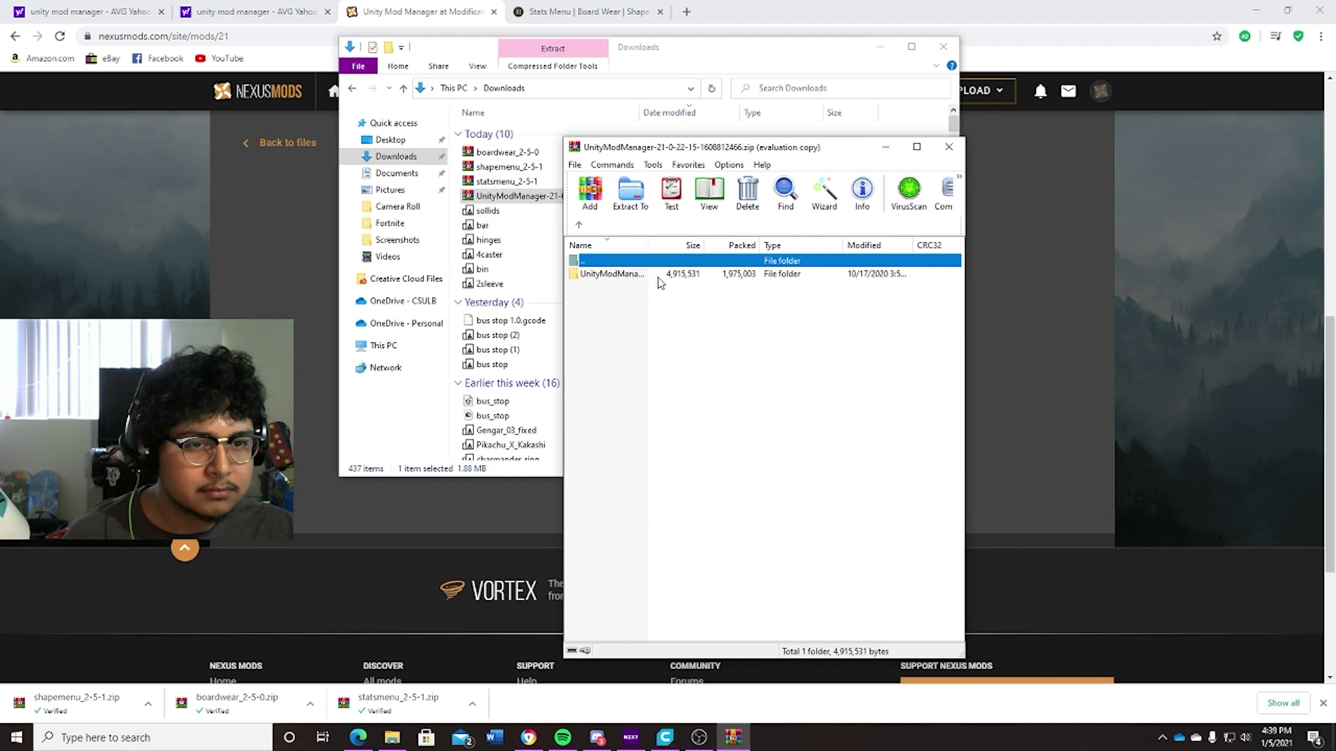
double_click(649, 277)
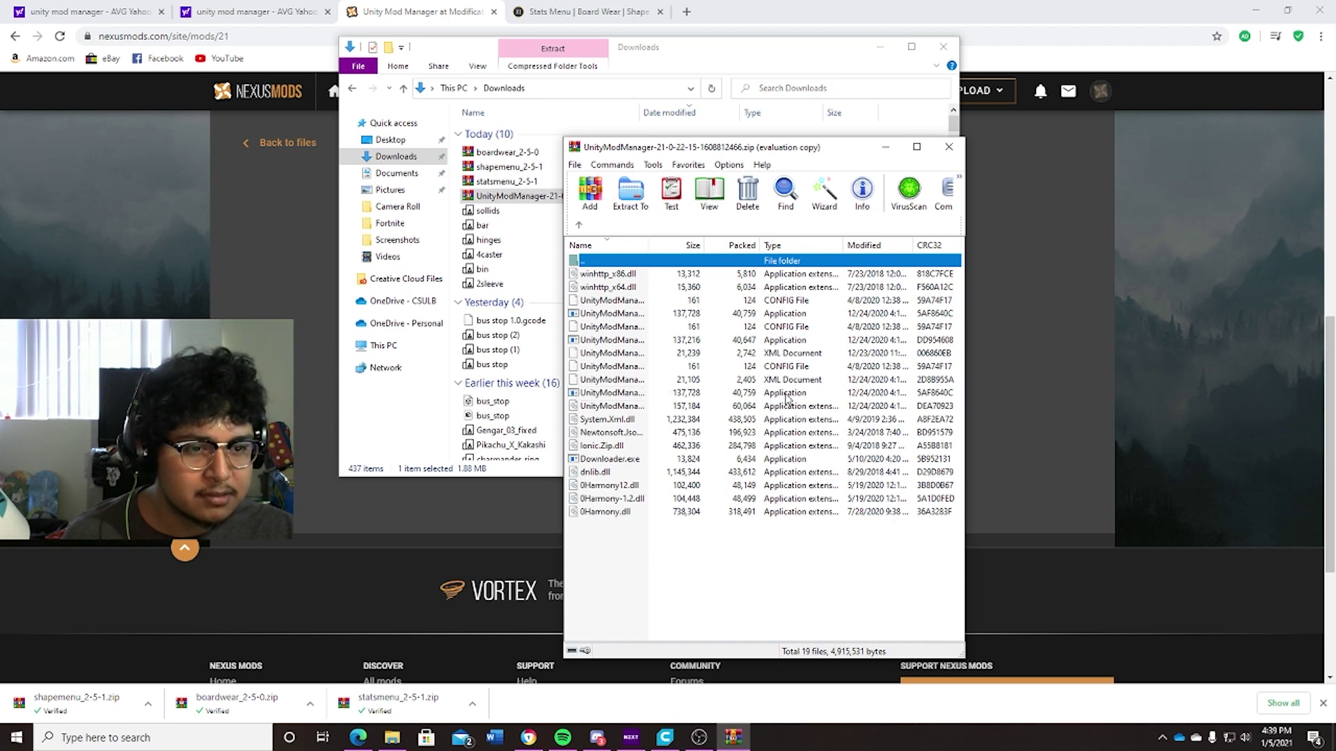
Run UnityModManager.exe from the archive and keep Skater XL as the selected game
double_click(789, 395)
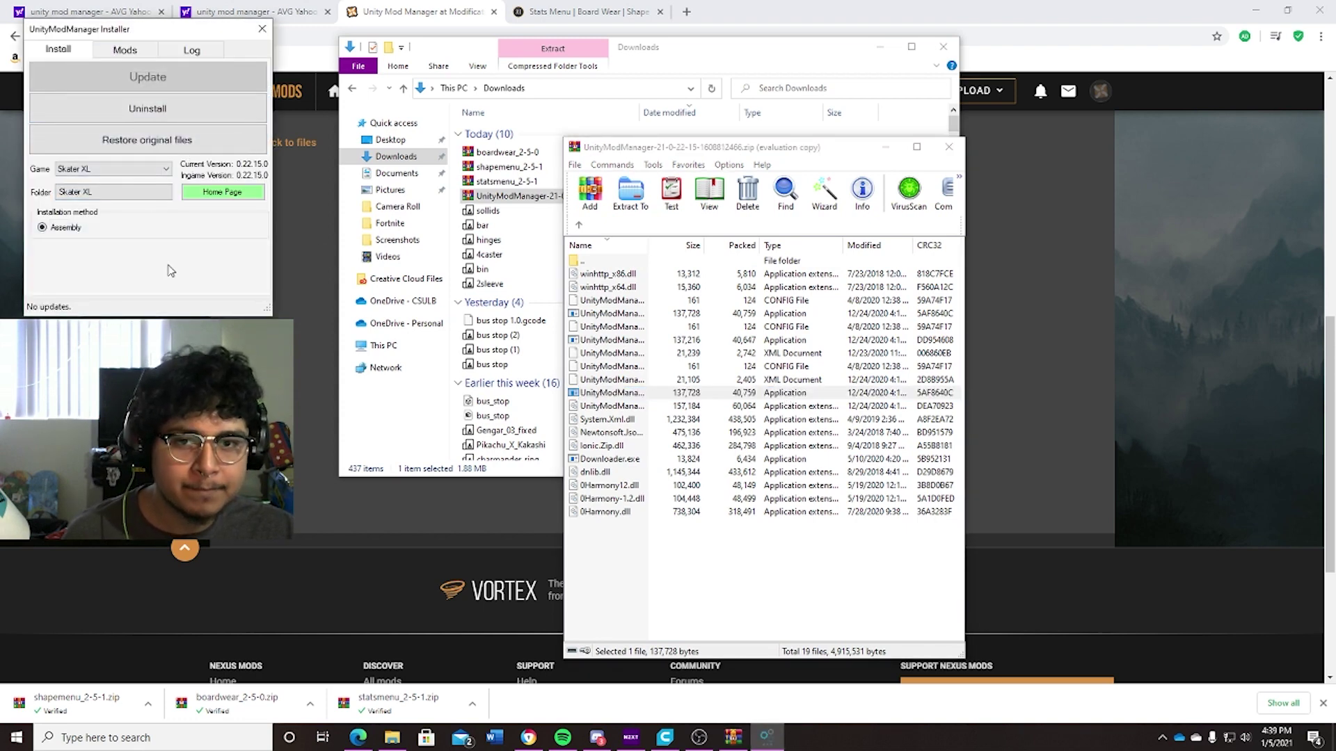
left_click_drag(165, 29, 254, 97)
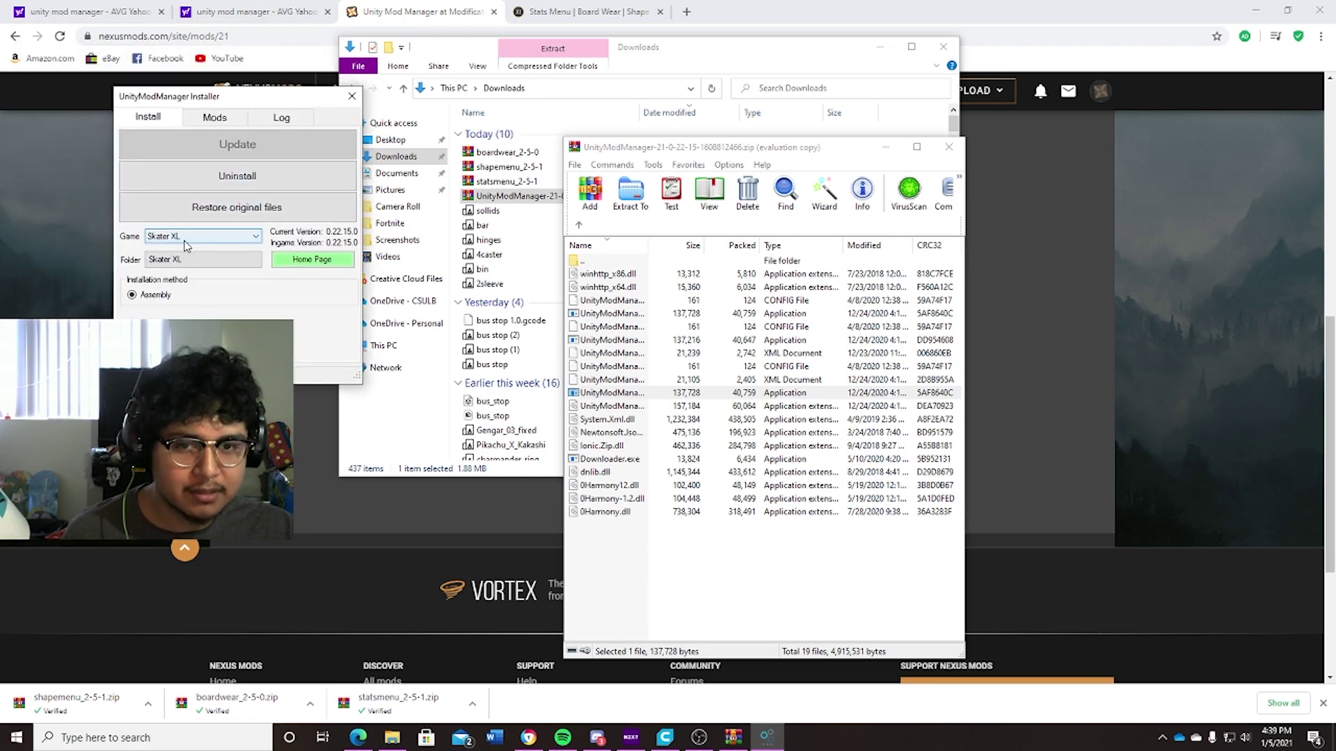
left_click(202, 244)
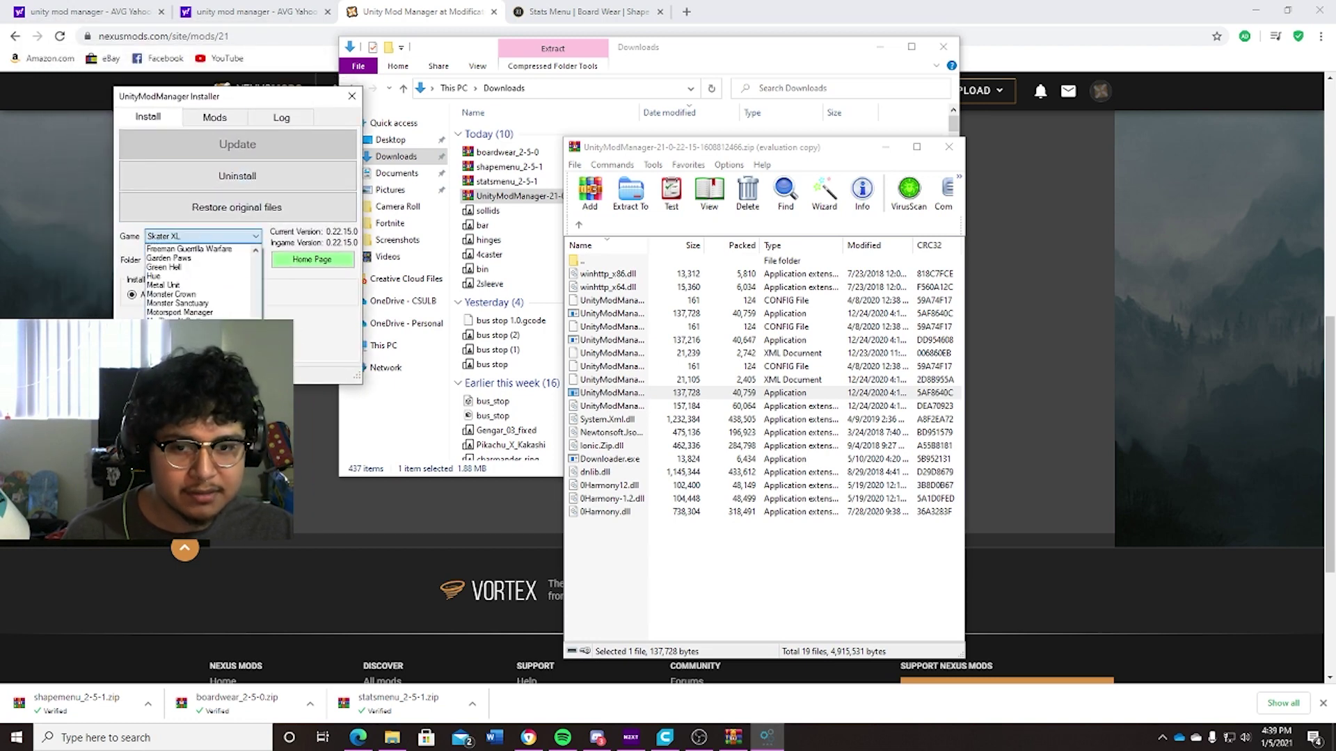
left_click(204, 236)
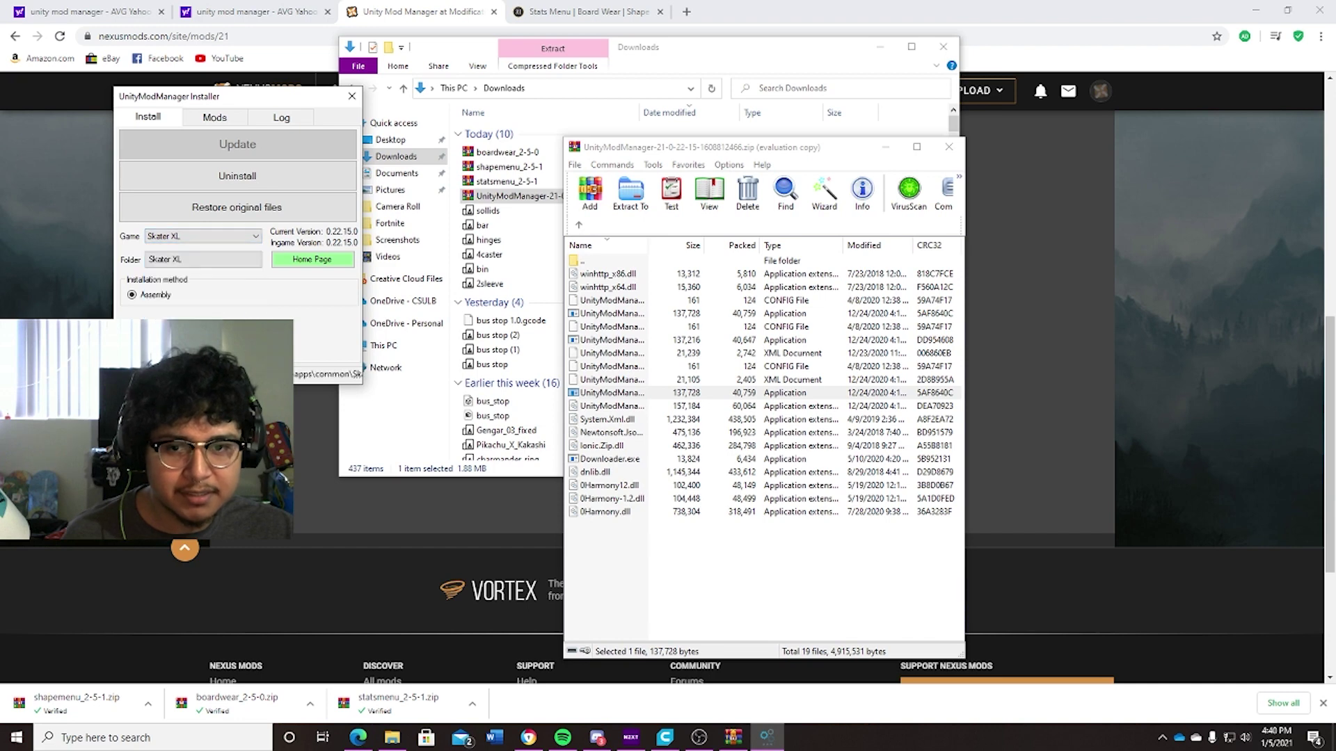
Browse to Steam\steamapps\common\Skater XL as the game's install folder
left_click(179, 259)
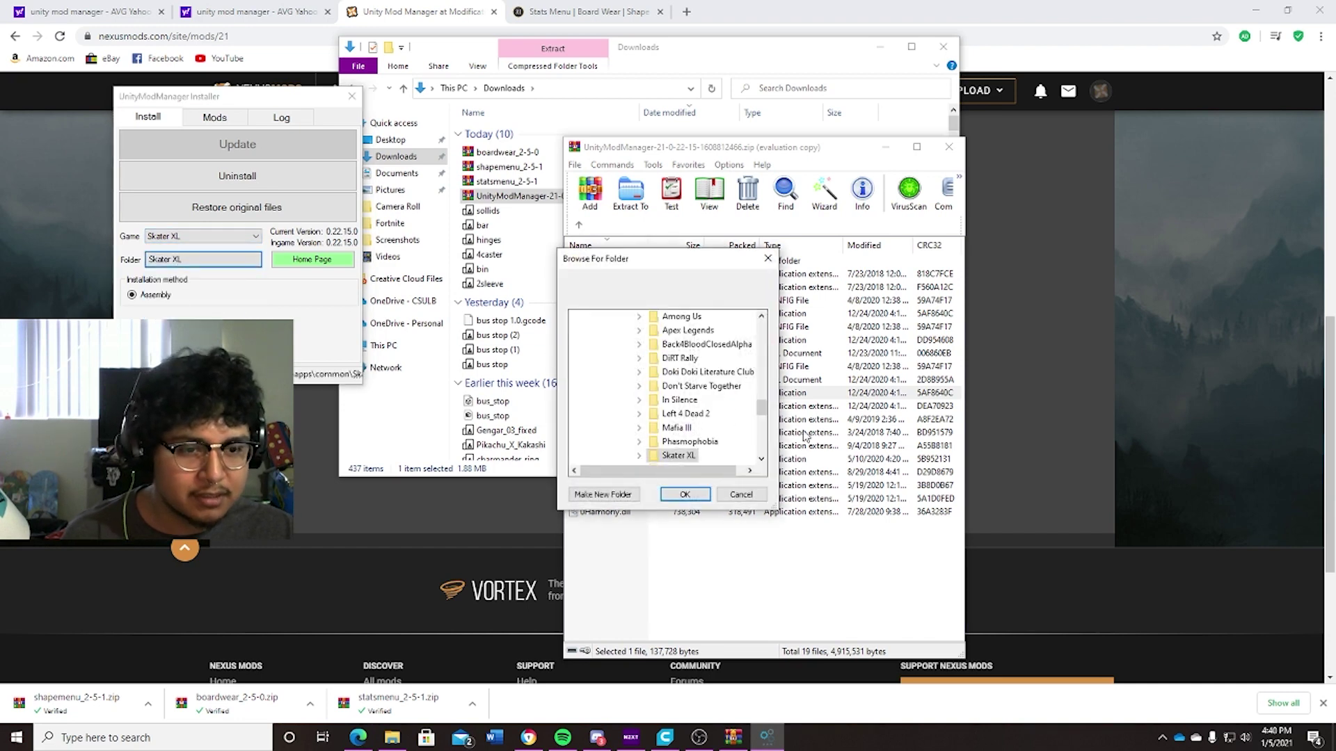
scroll(708, 412, "up", 5)
scroll(707, 411, "up", 5)
scroll(707, 412, "up", 2)
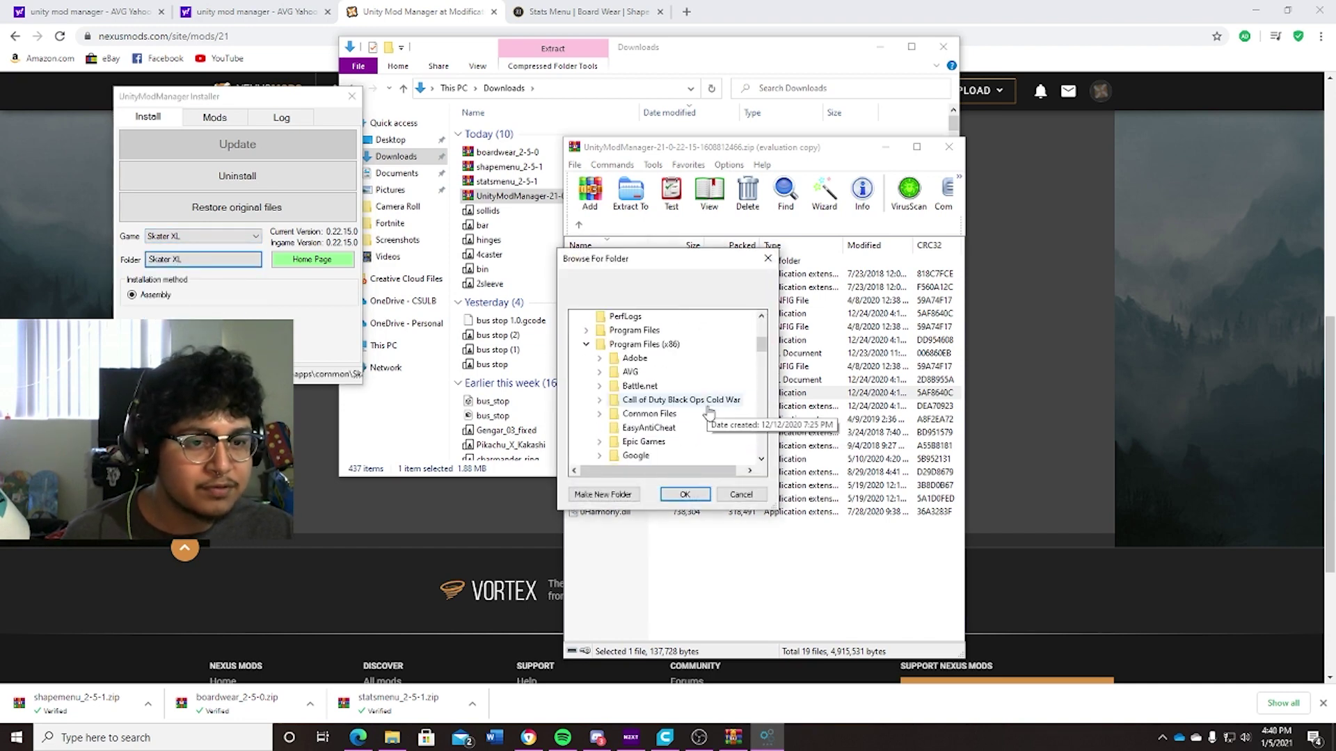
scroll(709, 411, "up", 2)
scroll(707, 411, "up", 2)
scroll(708, 411, "up", 1)
scroll(707, 412, "up", 3)
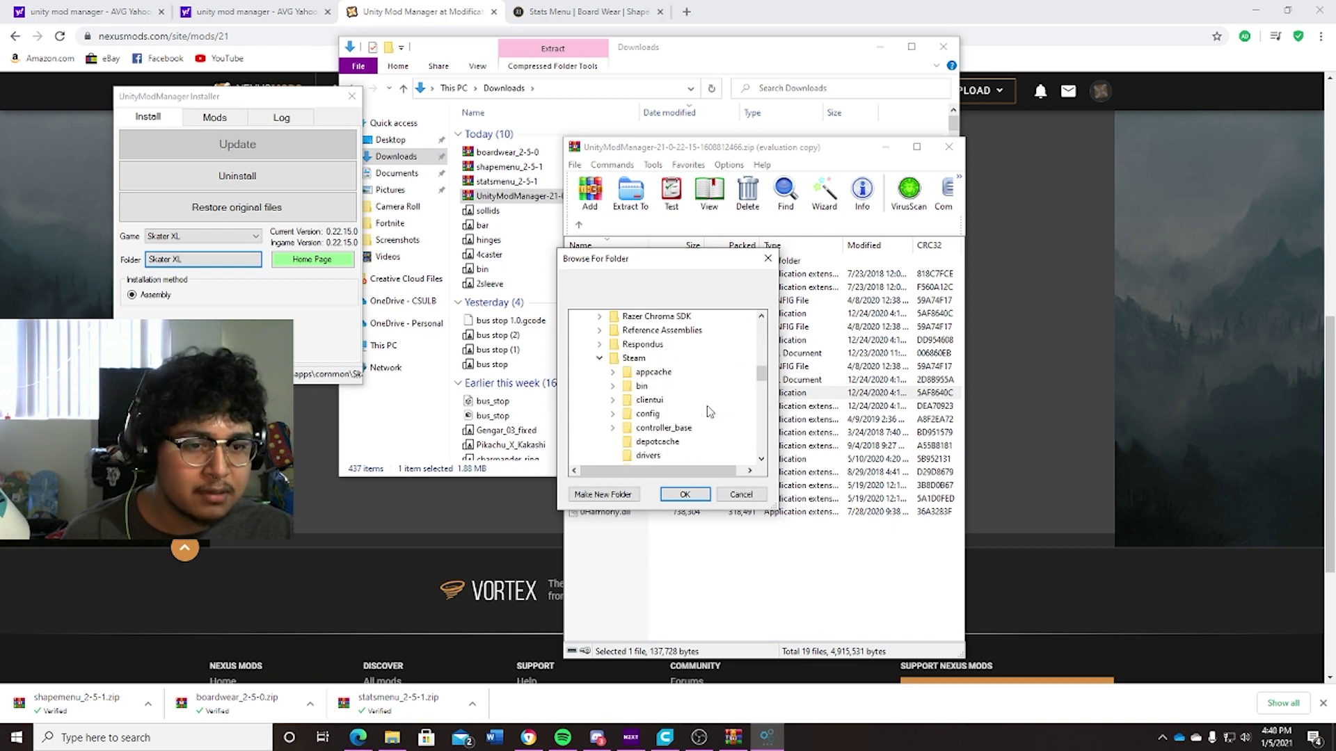
scroll(708, 411, "up", 5)
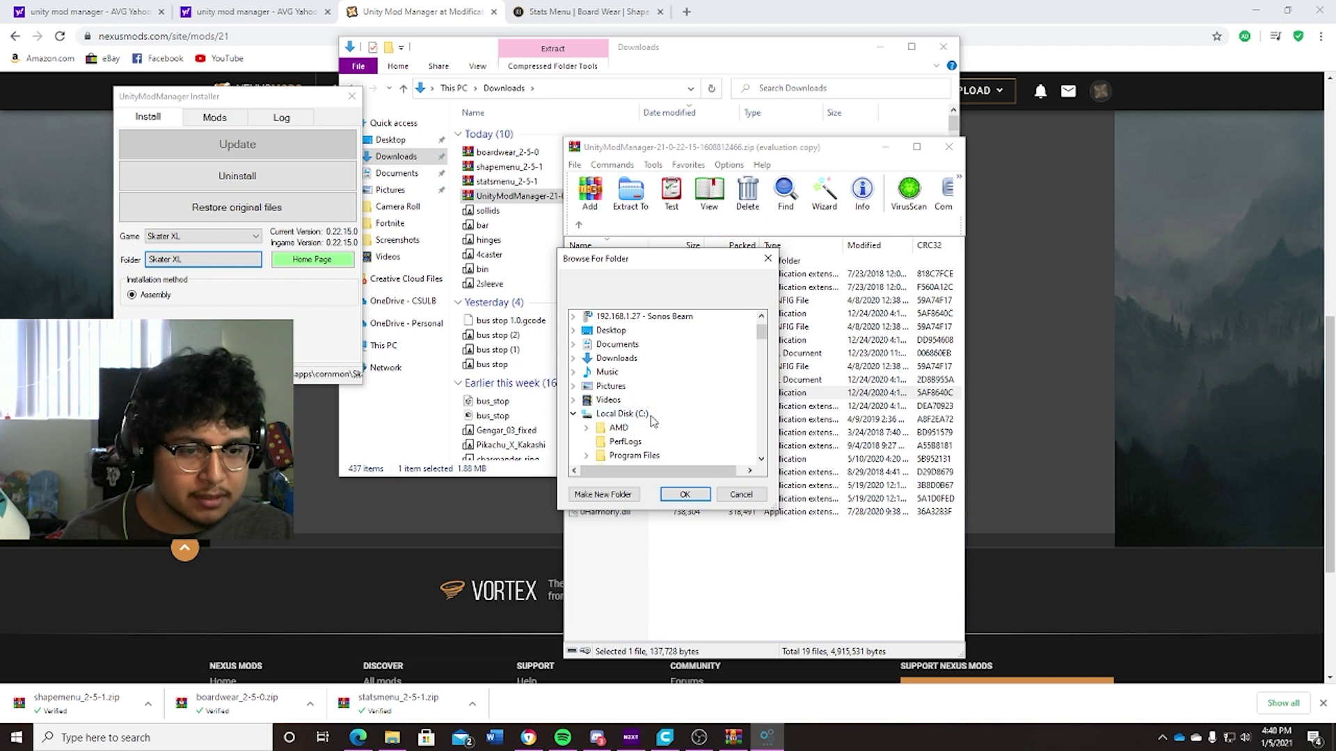
scroll(680, 414, "down", 1)
scroll(680, 414, "down", 1)
scroll(679, 412, "down", 1)
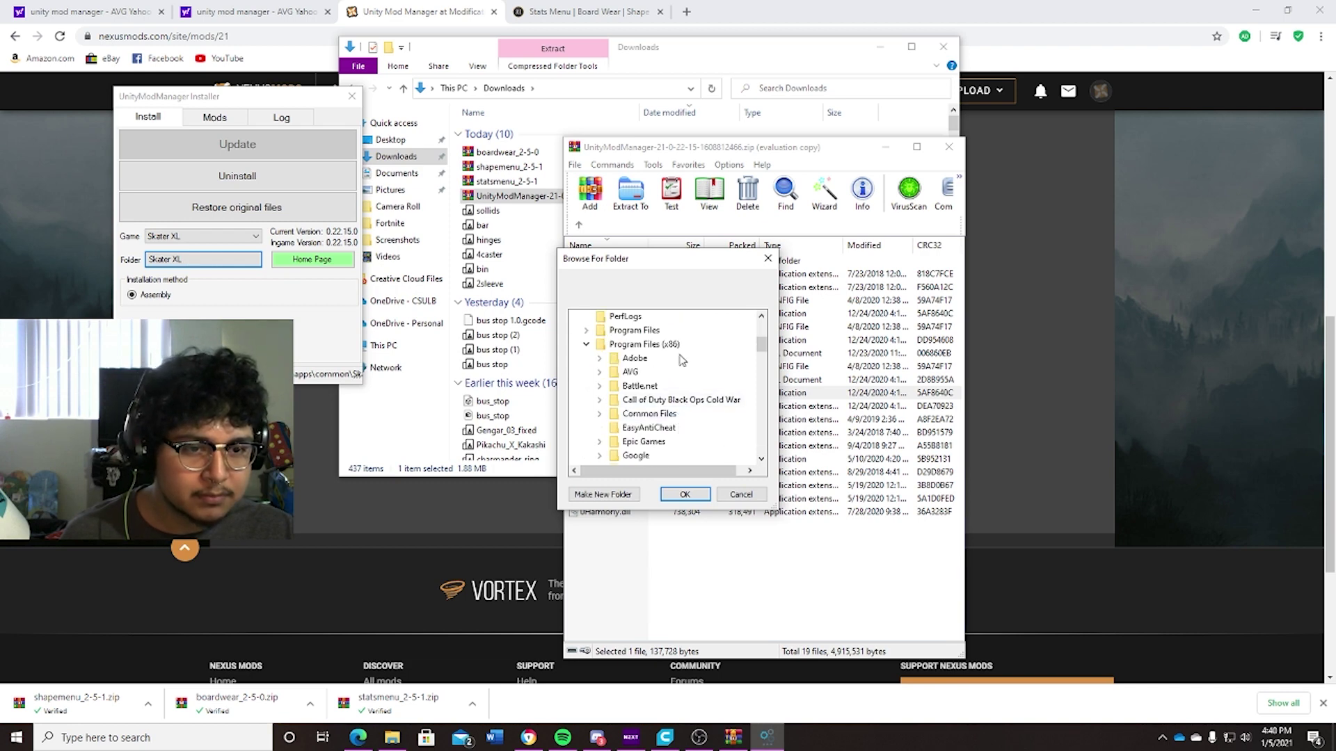
scroll(666, 360, "down", 1)
scroll(663, 368, "down", 2)
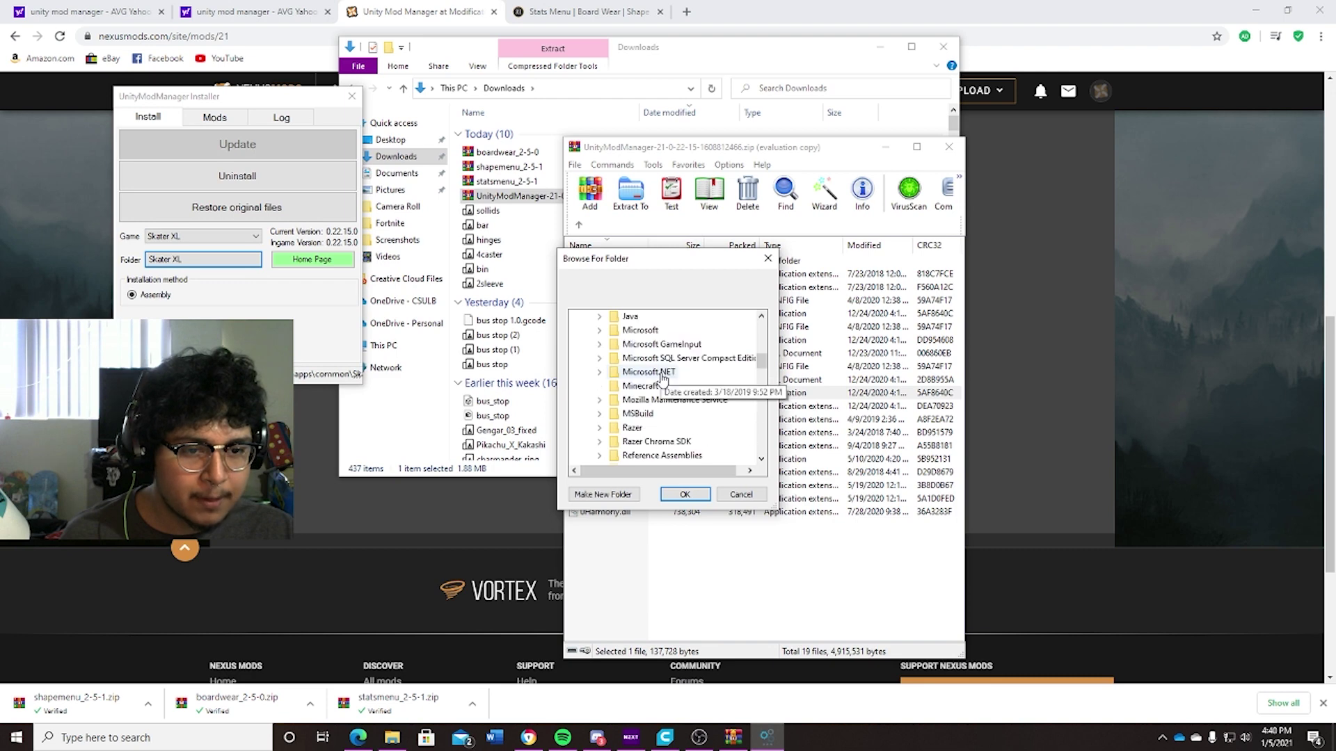
scroll(662, 375, "down", 2)
scroll(658, 384, "down", 1)
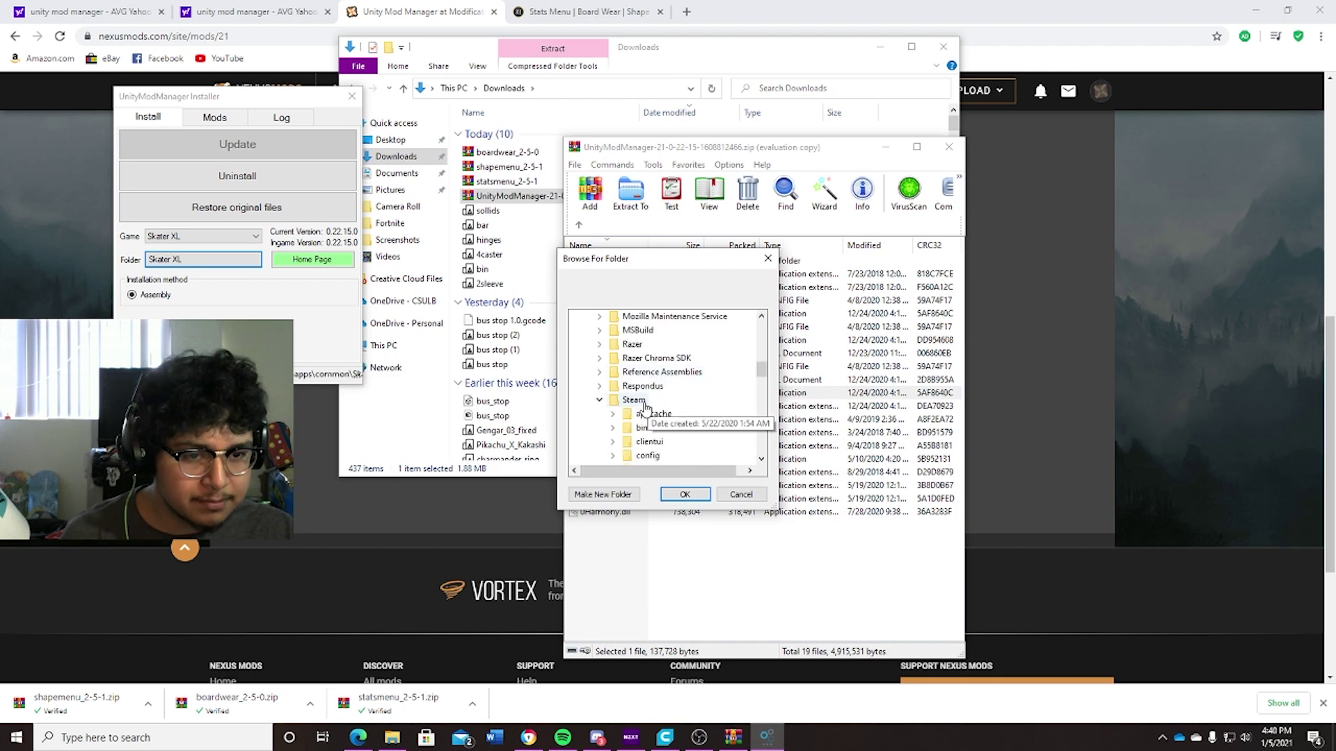
scroll(669, 407, "down", 2)
scroll(677, 405, "down", 1)
scroll(676, 405, "down", 1)
scroll(677, 404, "down", 1)
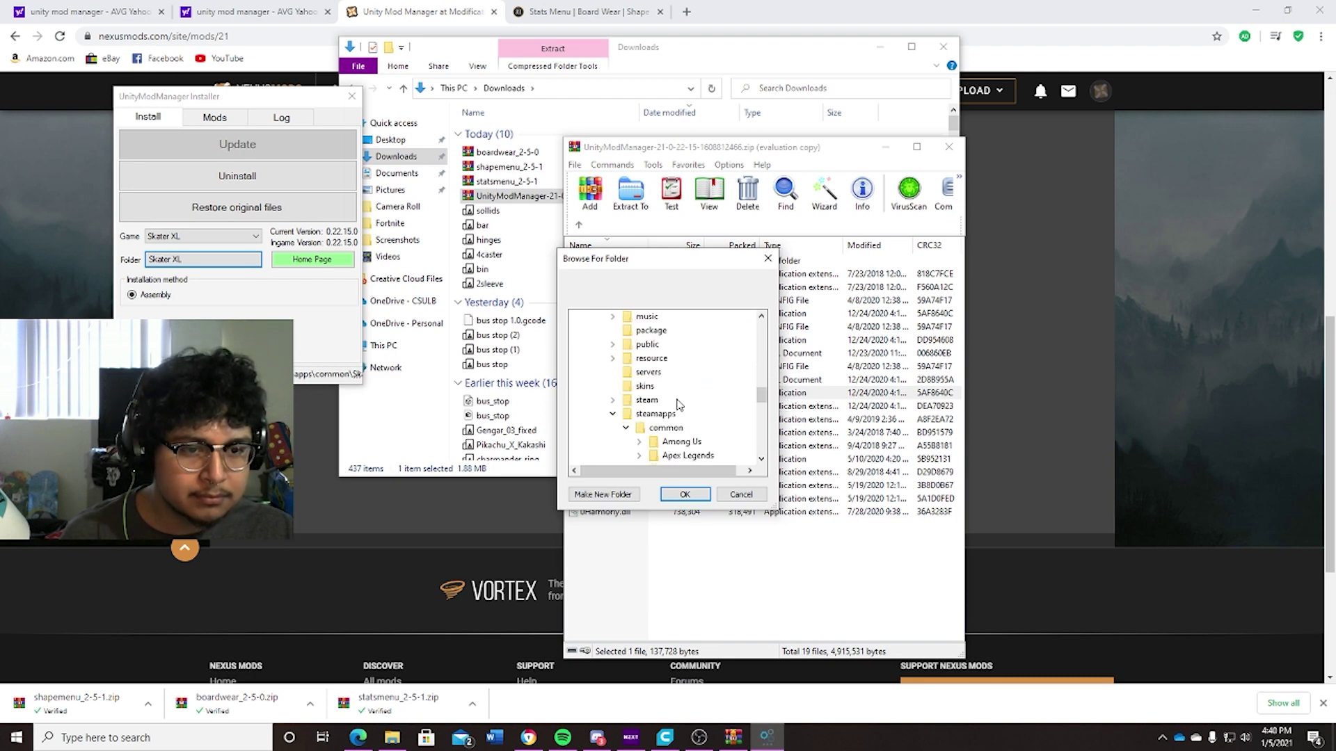
scroll(689, 403, "down", 1)
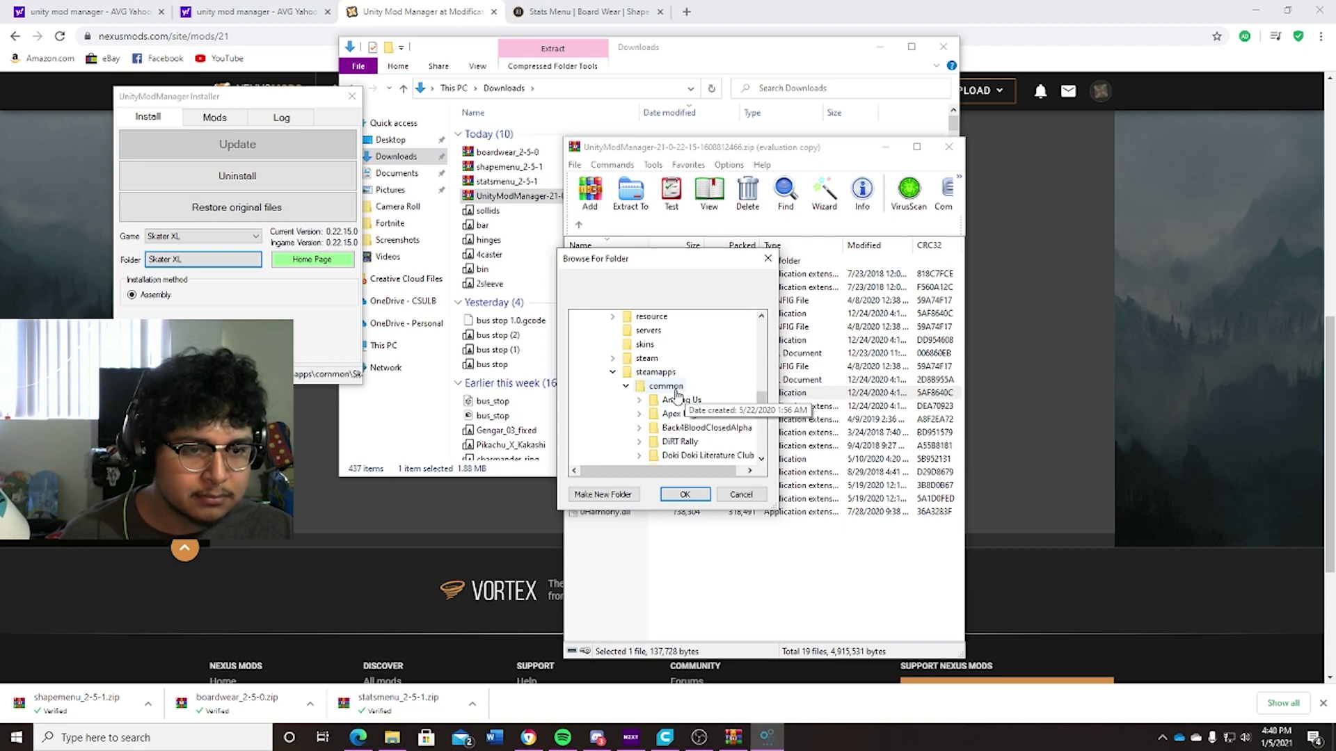
scroll(673, 393, "down", 1)
scroll(673, 393, "down", 1)
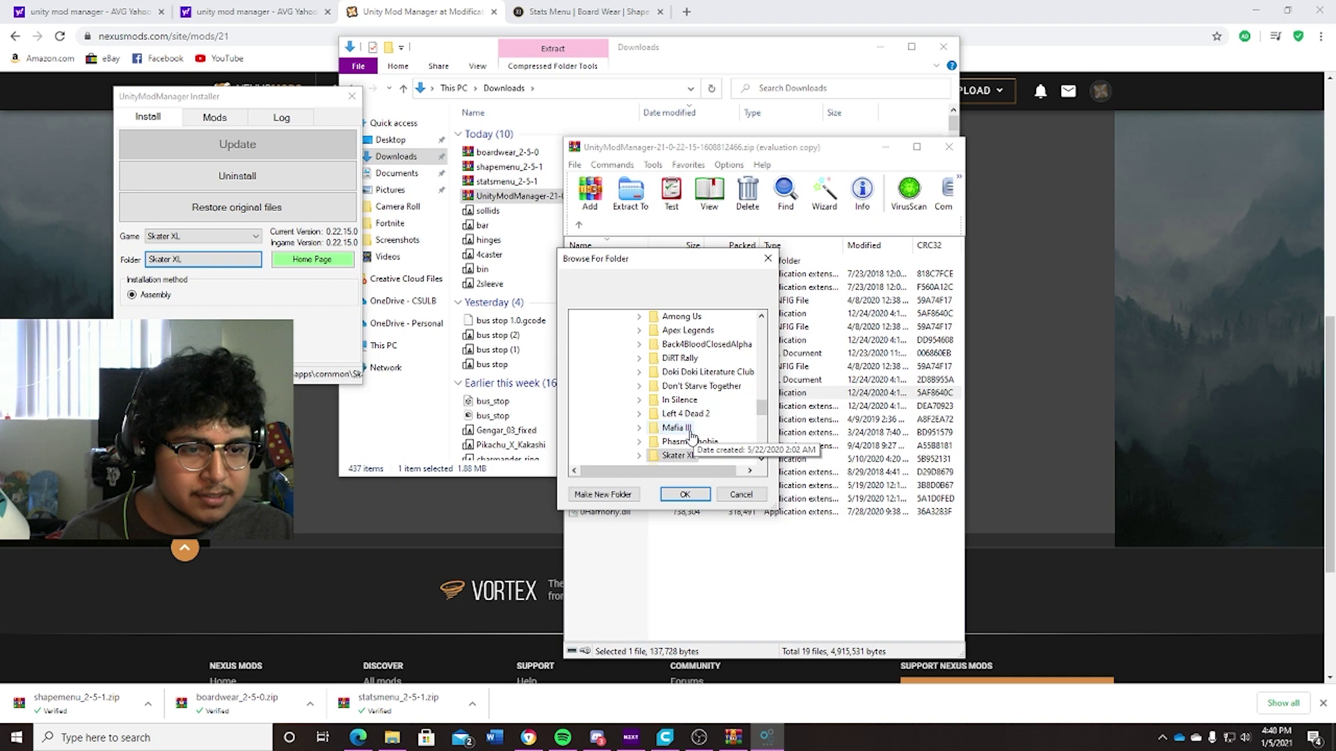
left_click(678, 457)
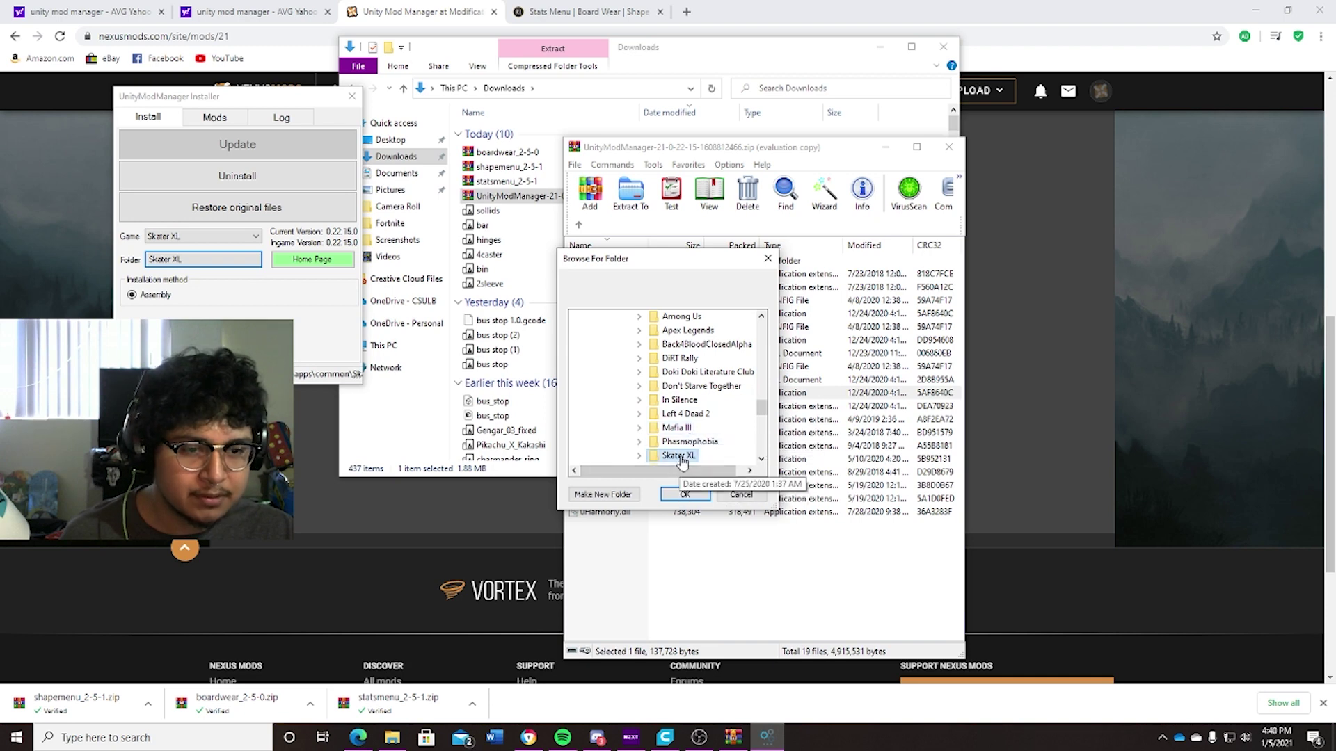
double_click(679, 456)
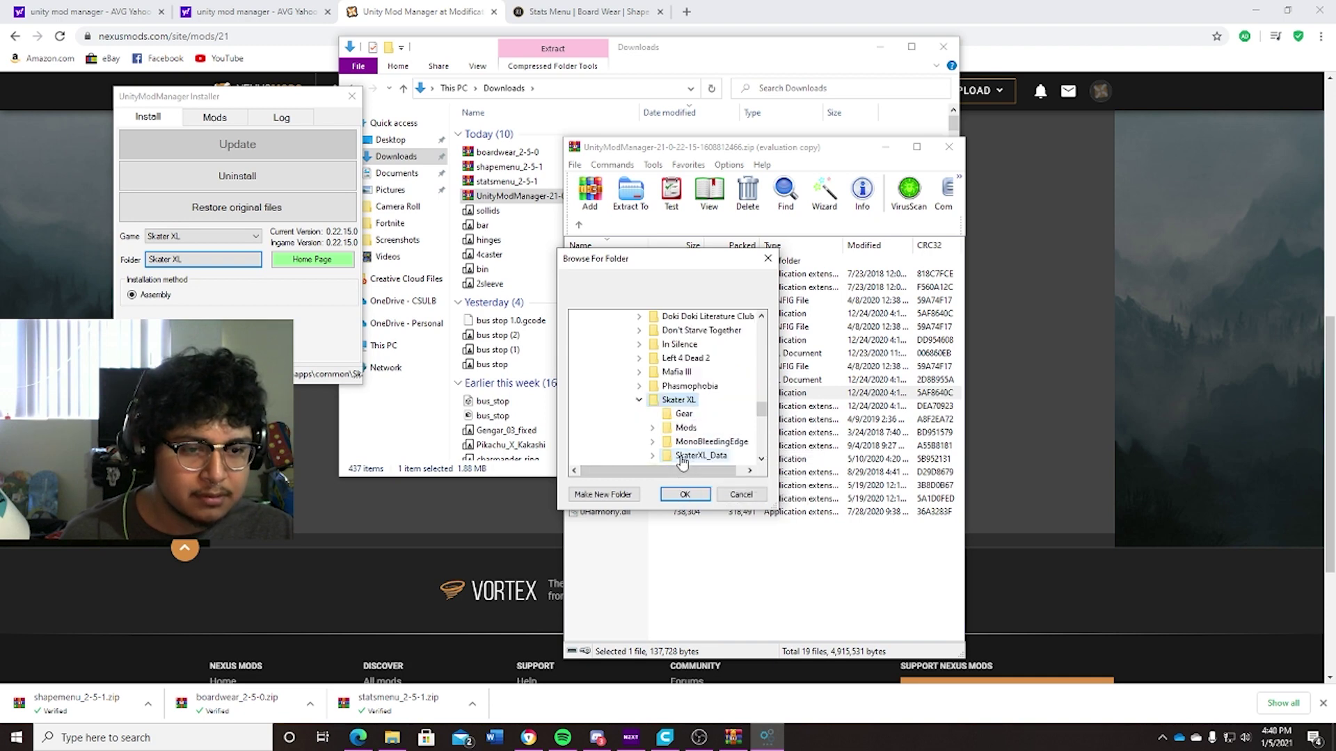
Confirm the Skater XL folder and check that Board Wear, Shape Menu and Stats Menu show OK
left_click(681, 496)
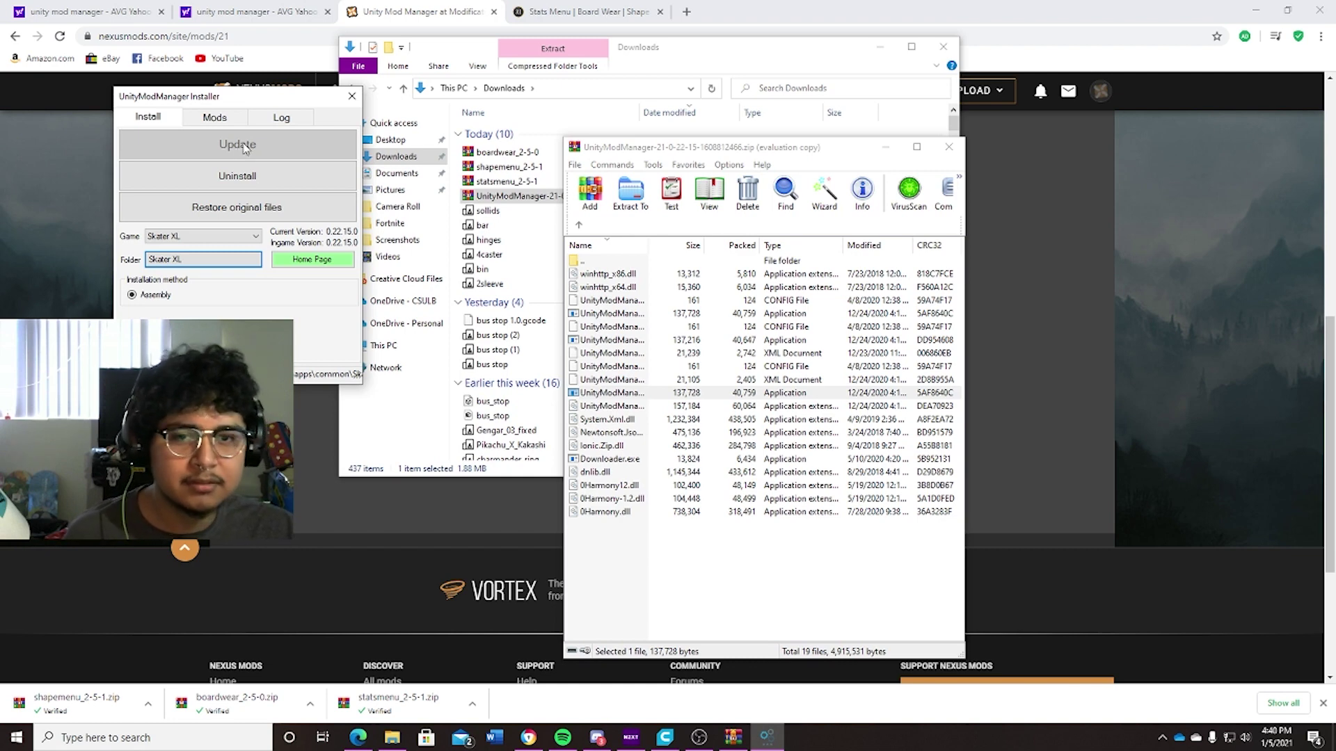
left_click(213, 118)
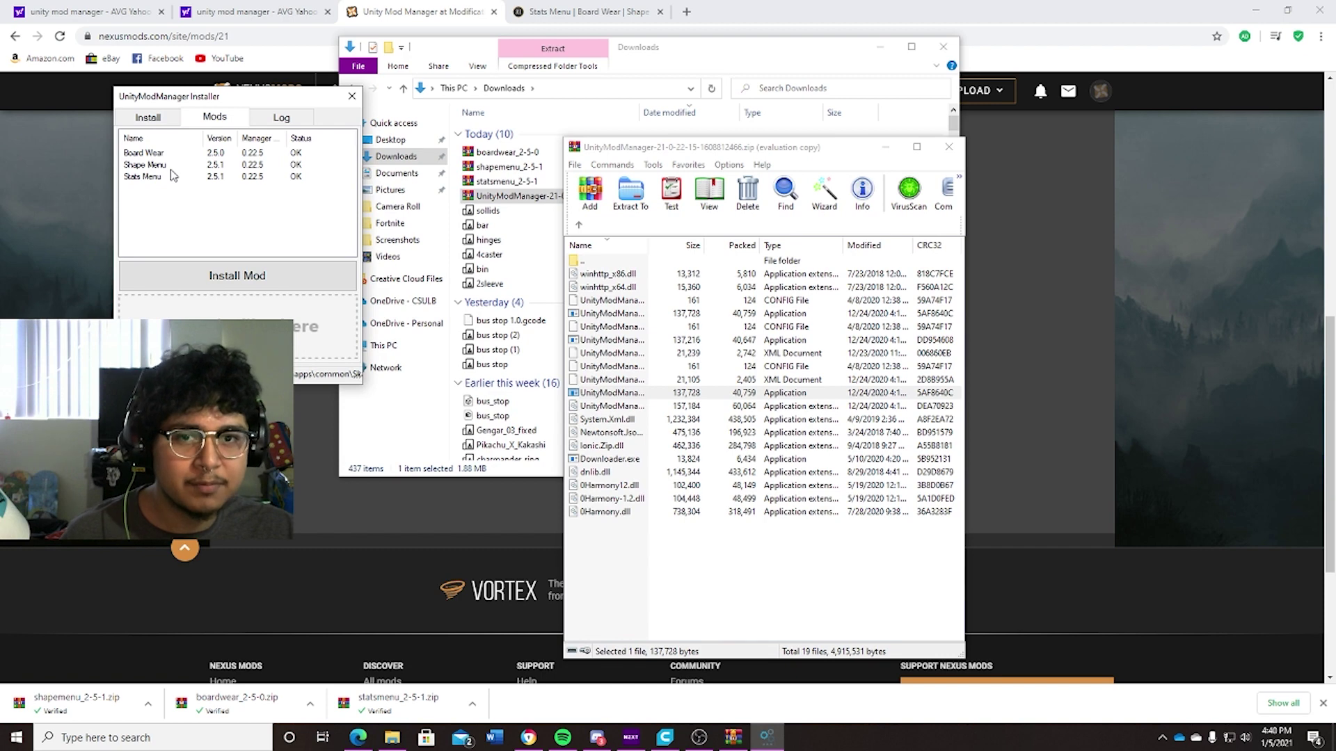
Go to mod.io, open the Skater XL mods page and search for 'stats menu'
left_click(584, 12)
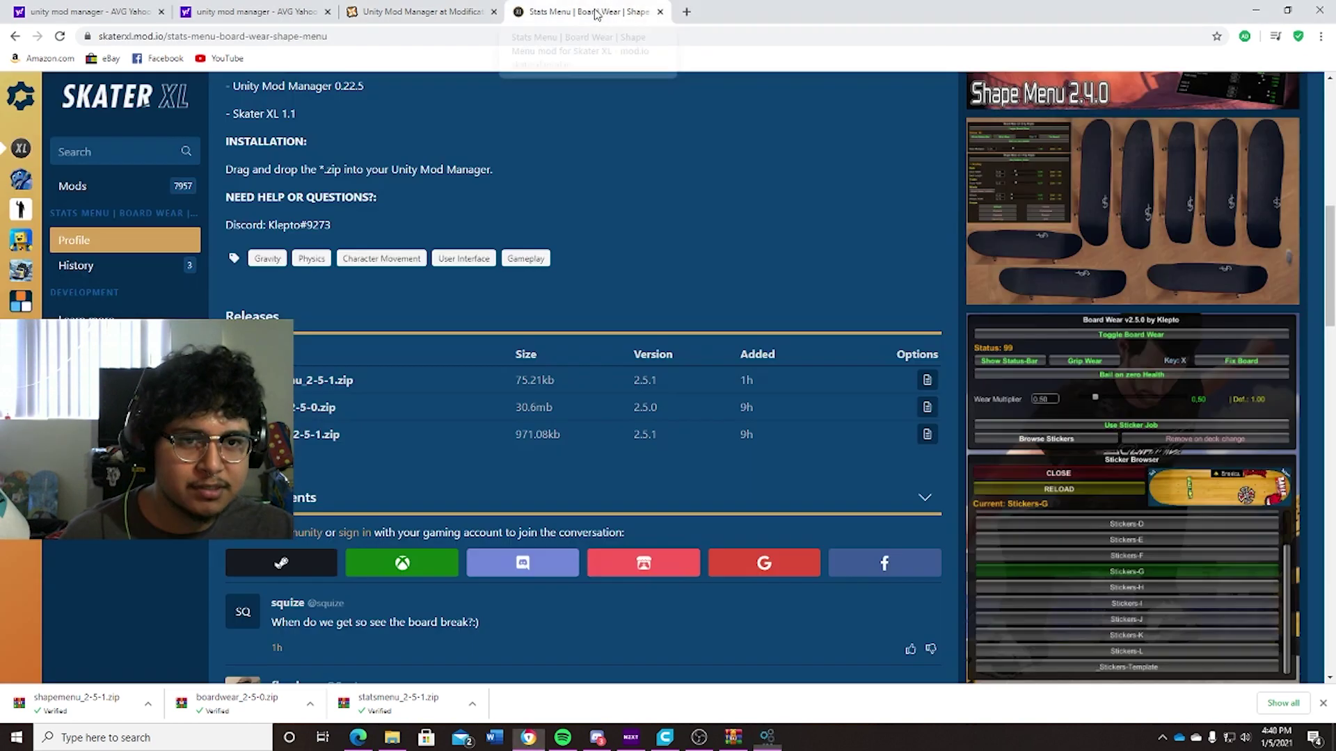
left_click(245, 38)
type("mod")
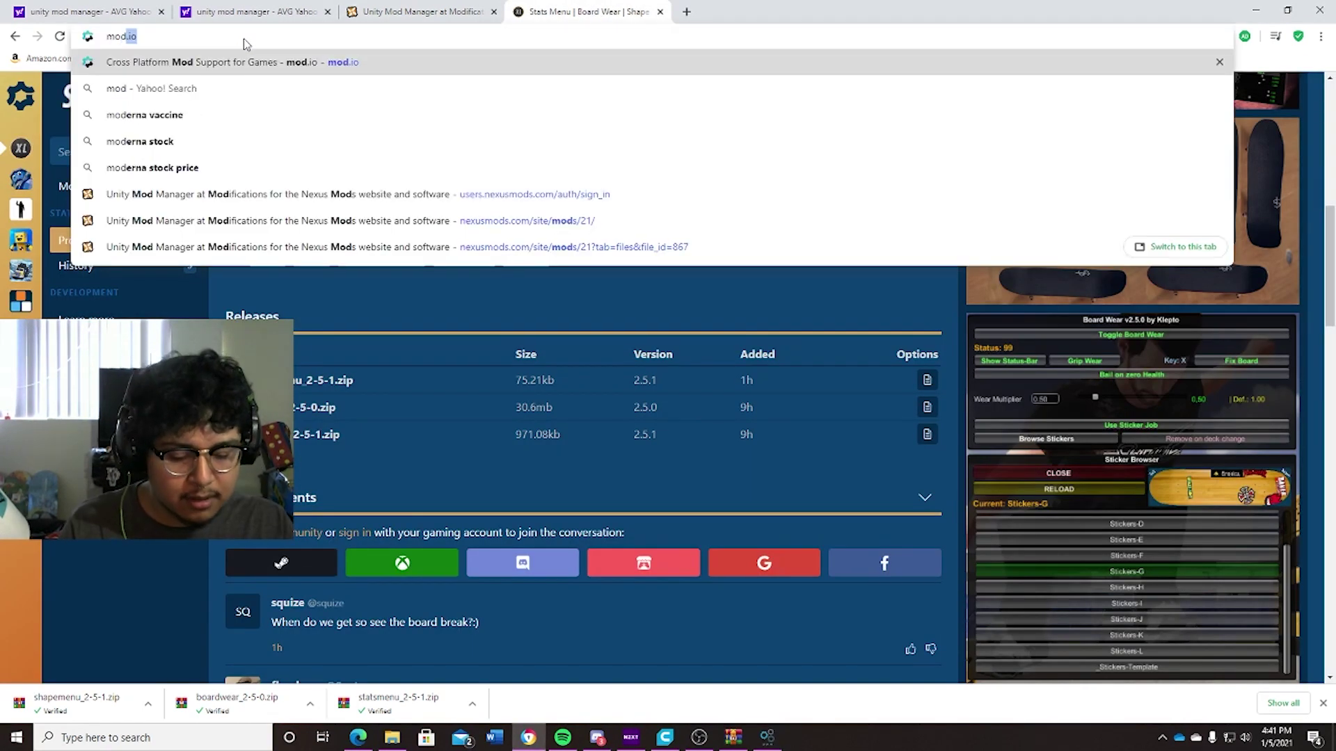
type(".io")
key("Return")
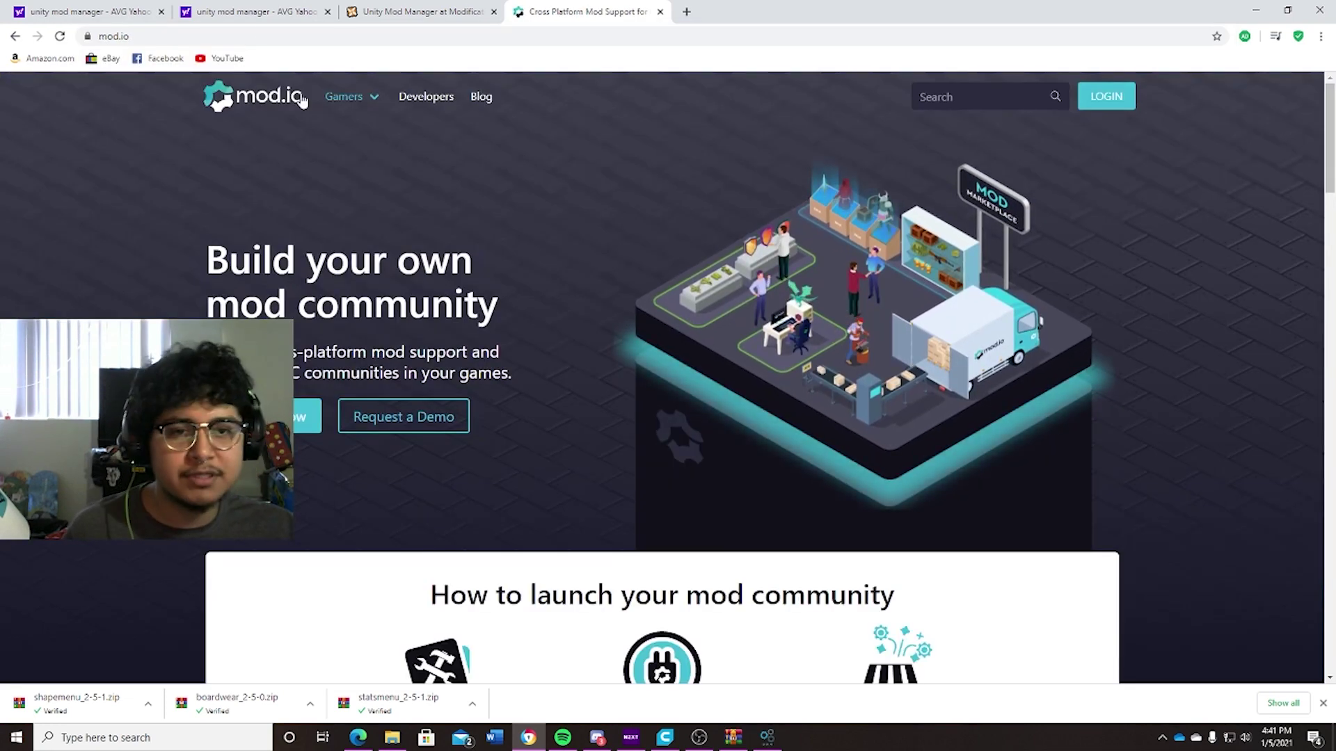
scroll(569, 254, "down", 3)
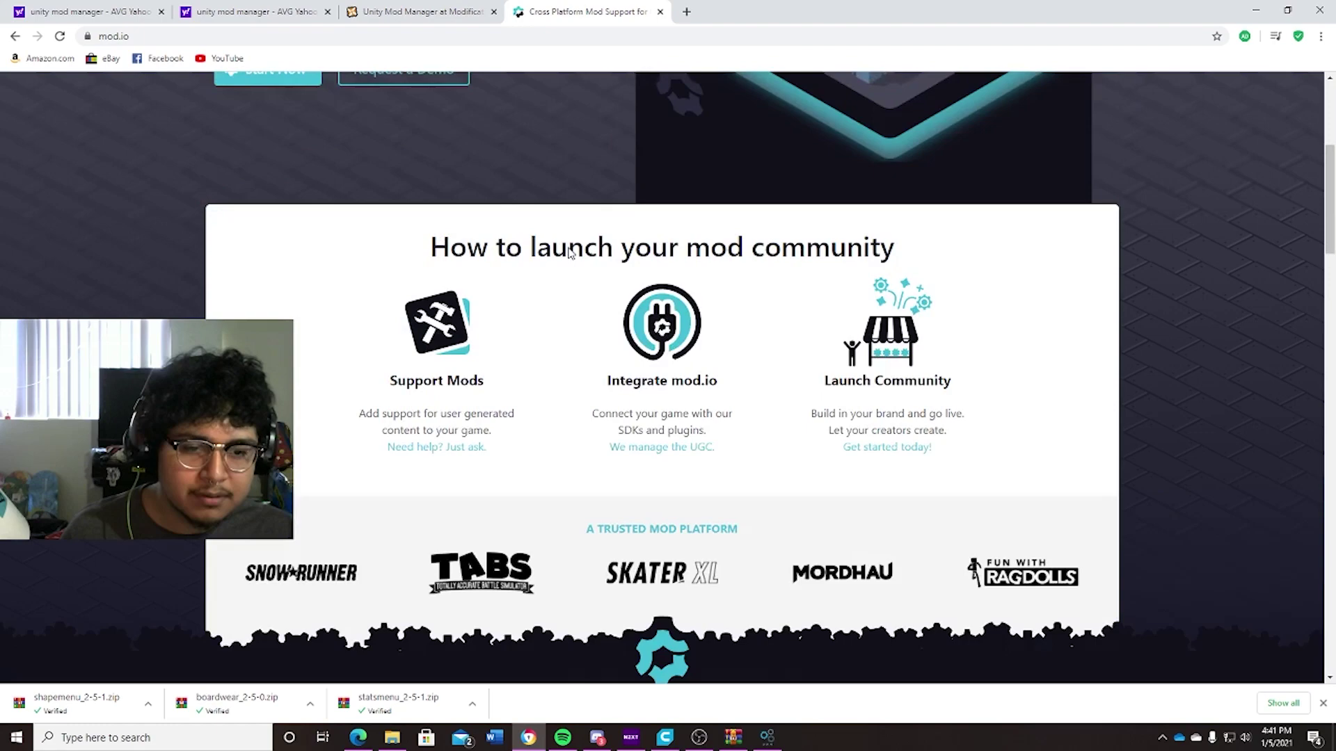
scroll(570, 254, "down", 4)
scroll(668, 272, "up", 1)
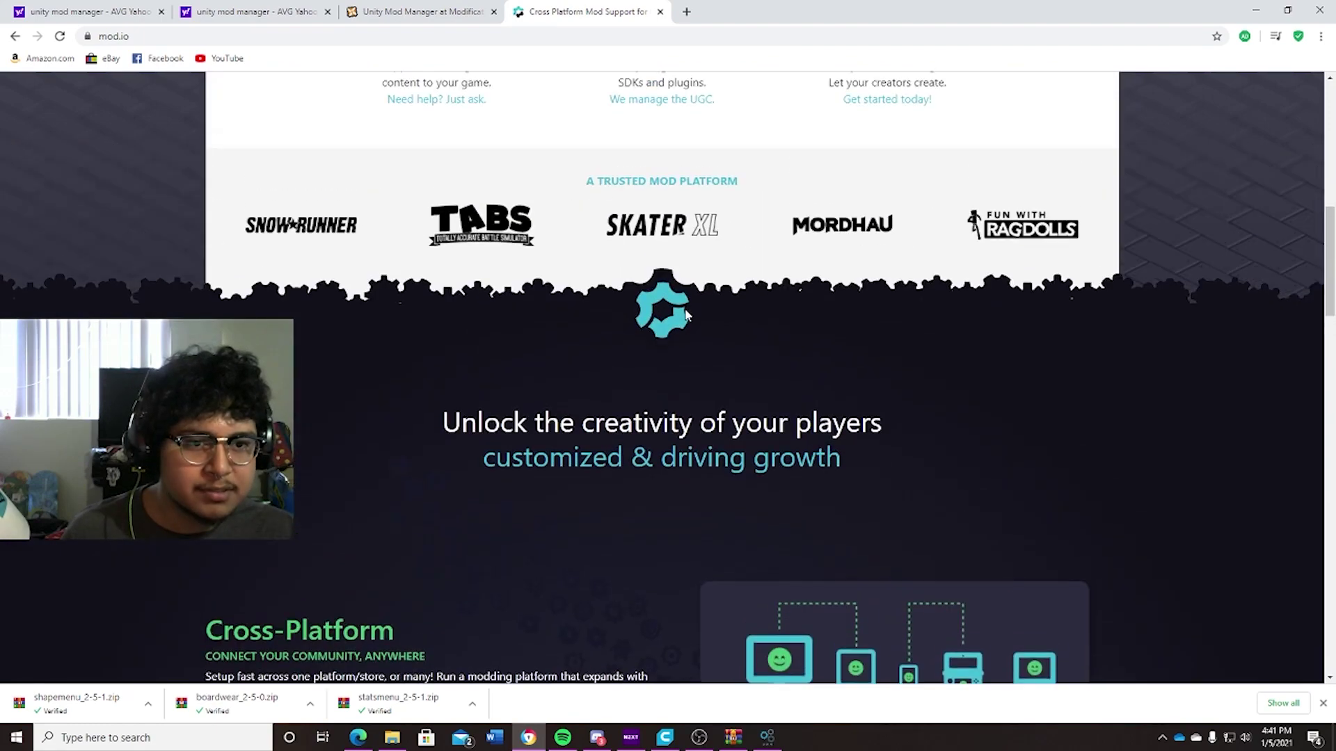
left_click(673, 236)
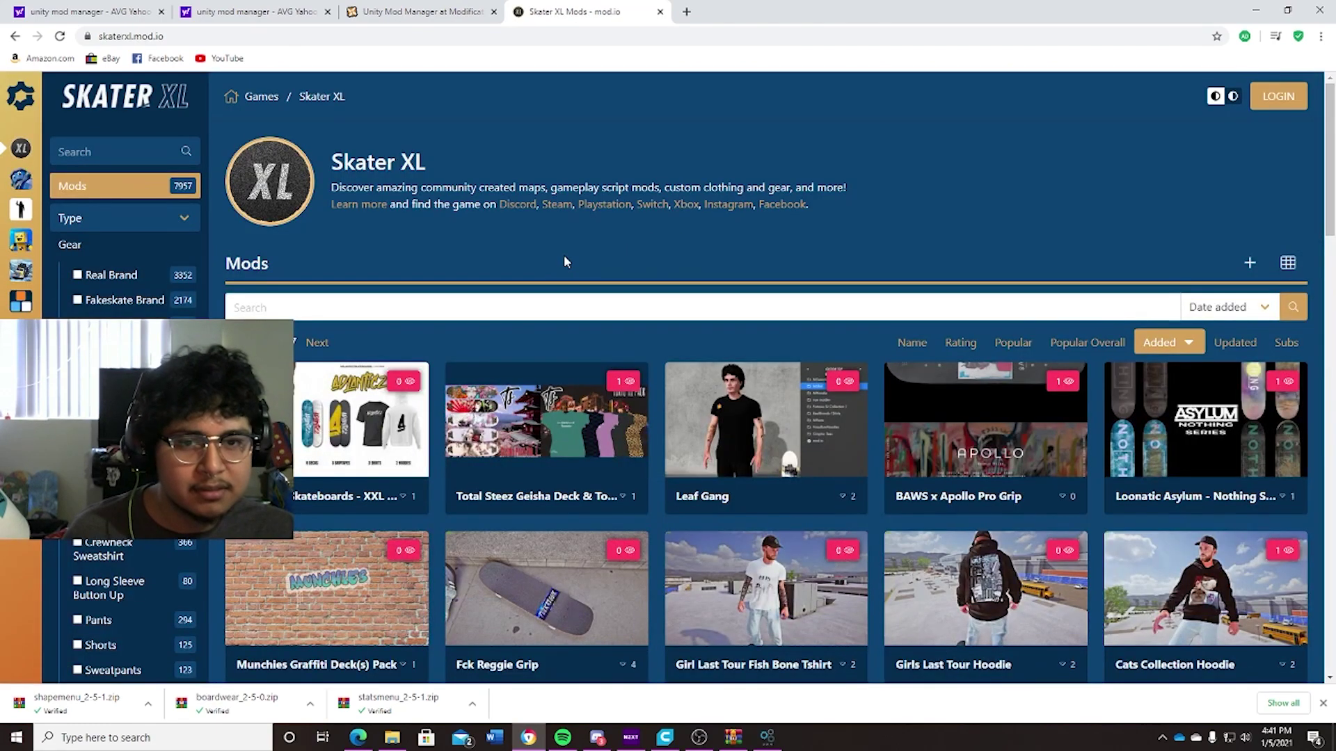
left_click(351, 308)
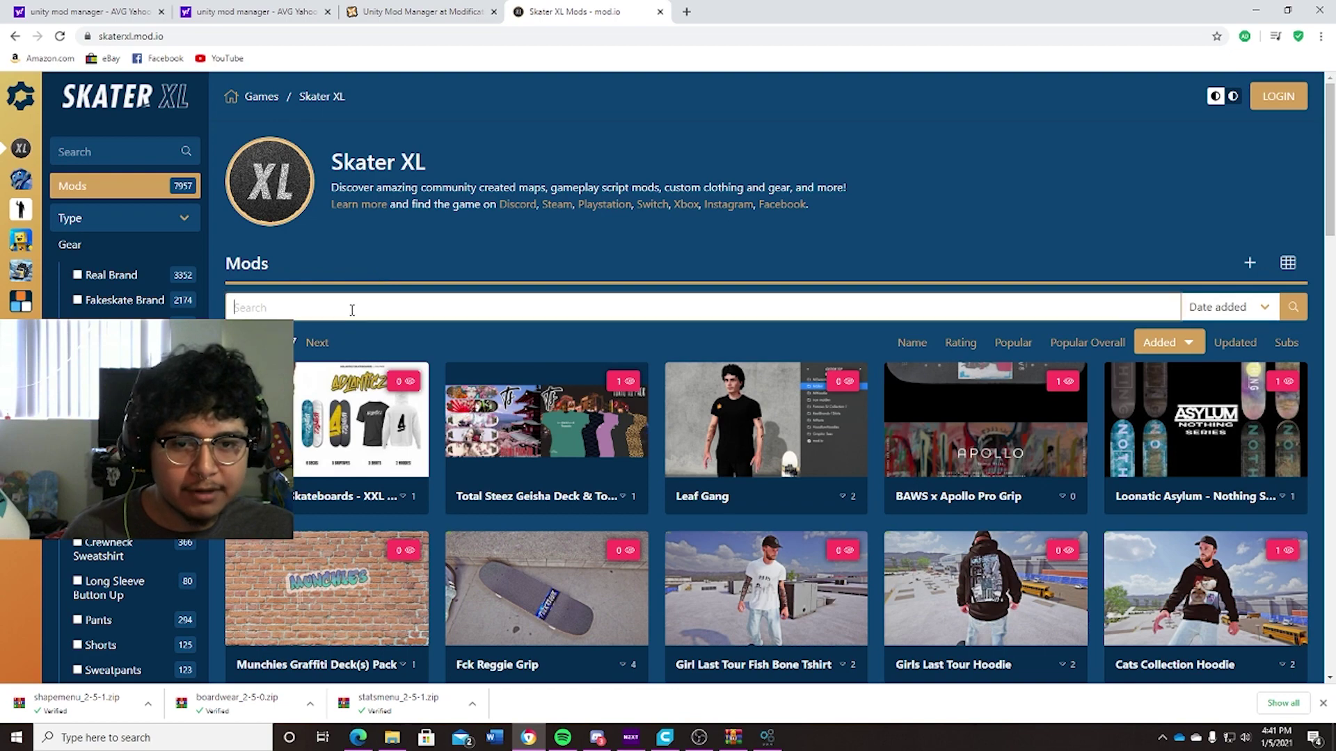
type("stat")
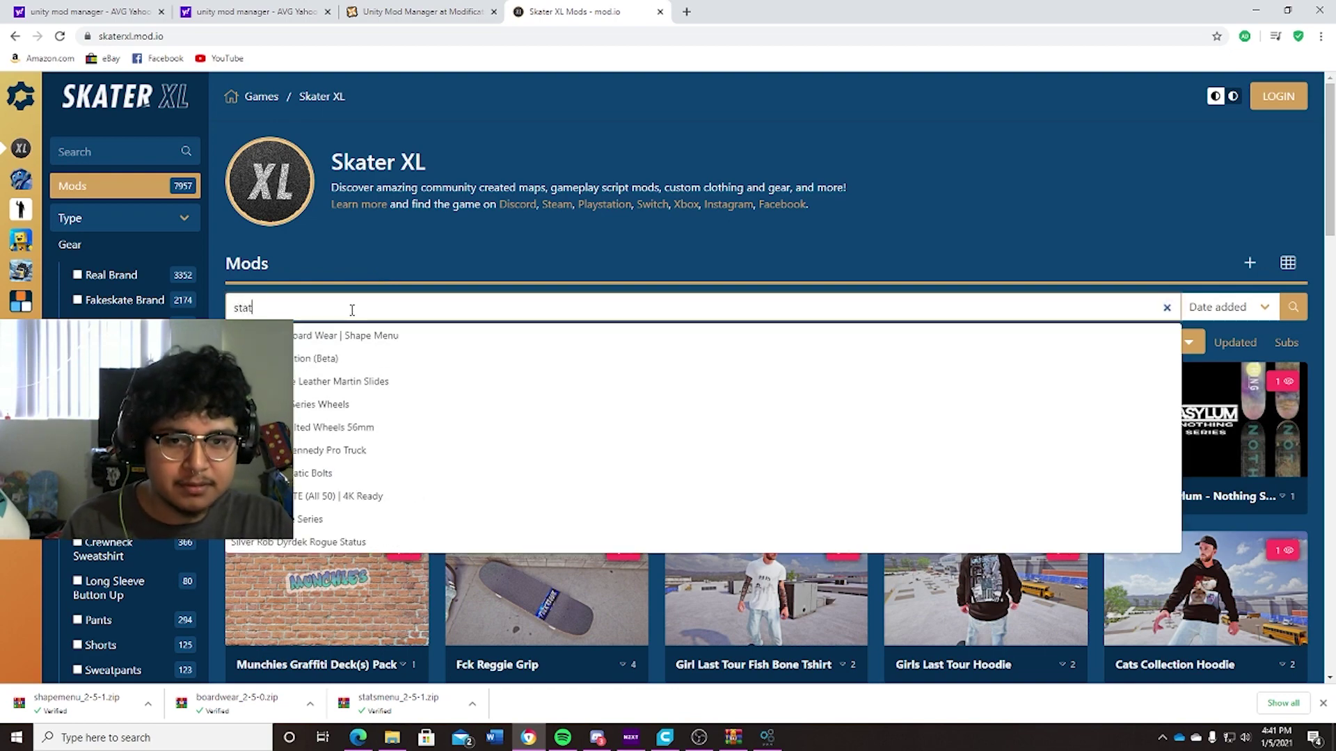
type("s menu")
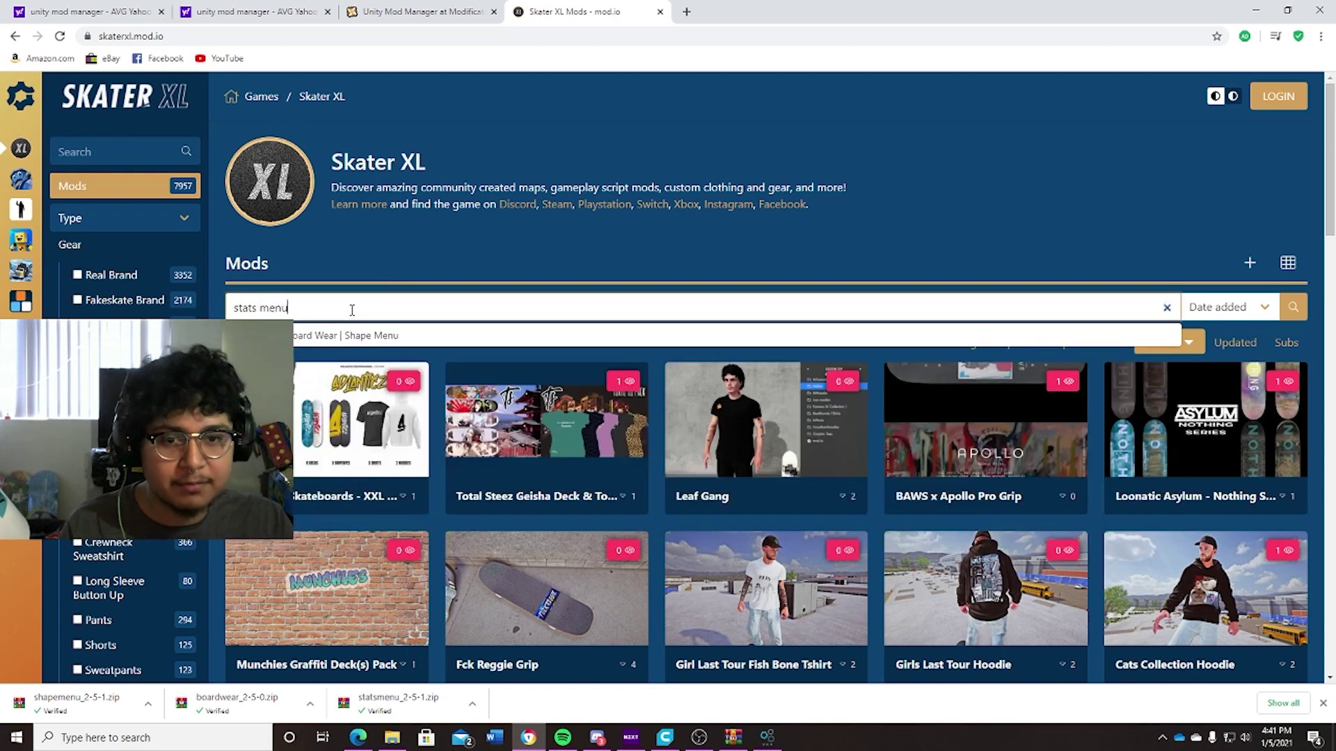
key("Return")
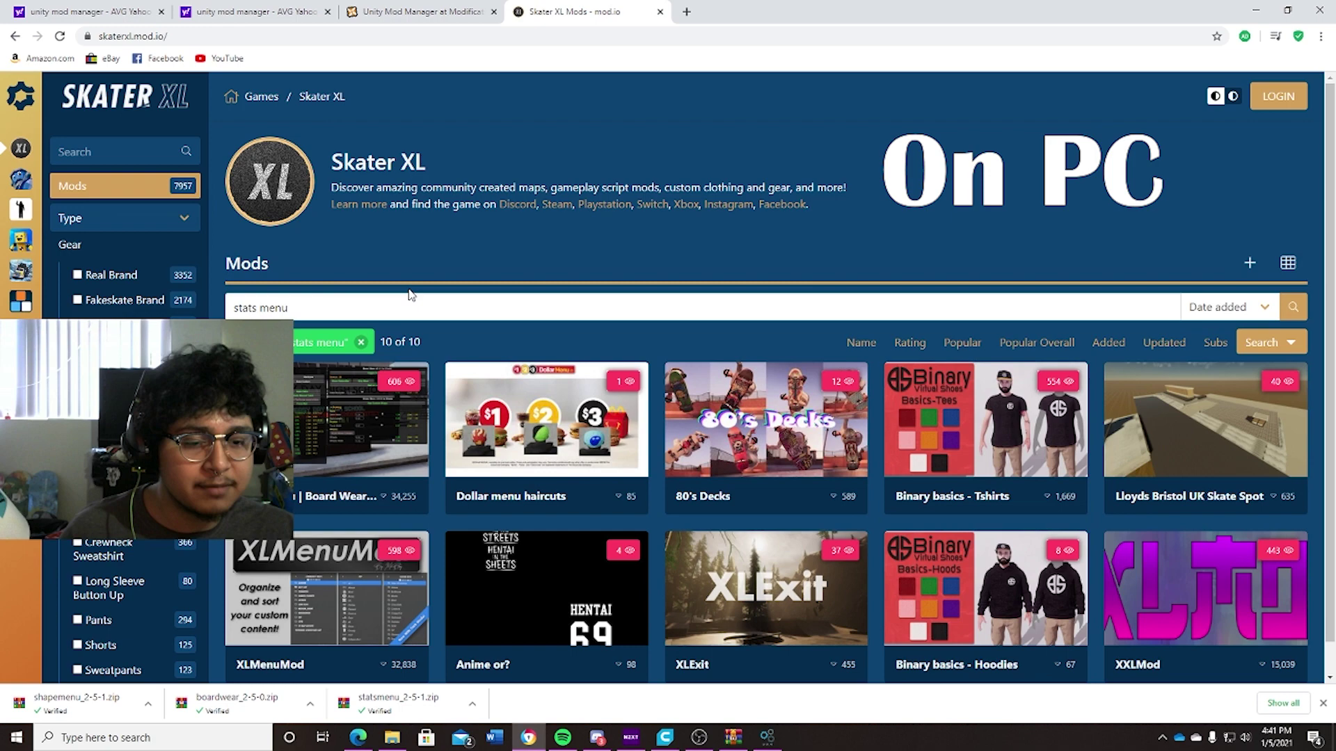
mouse_move(360, 434)
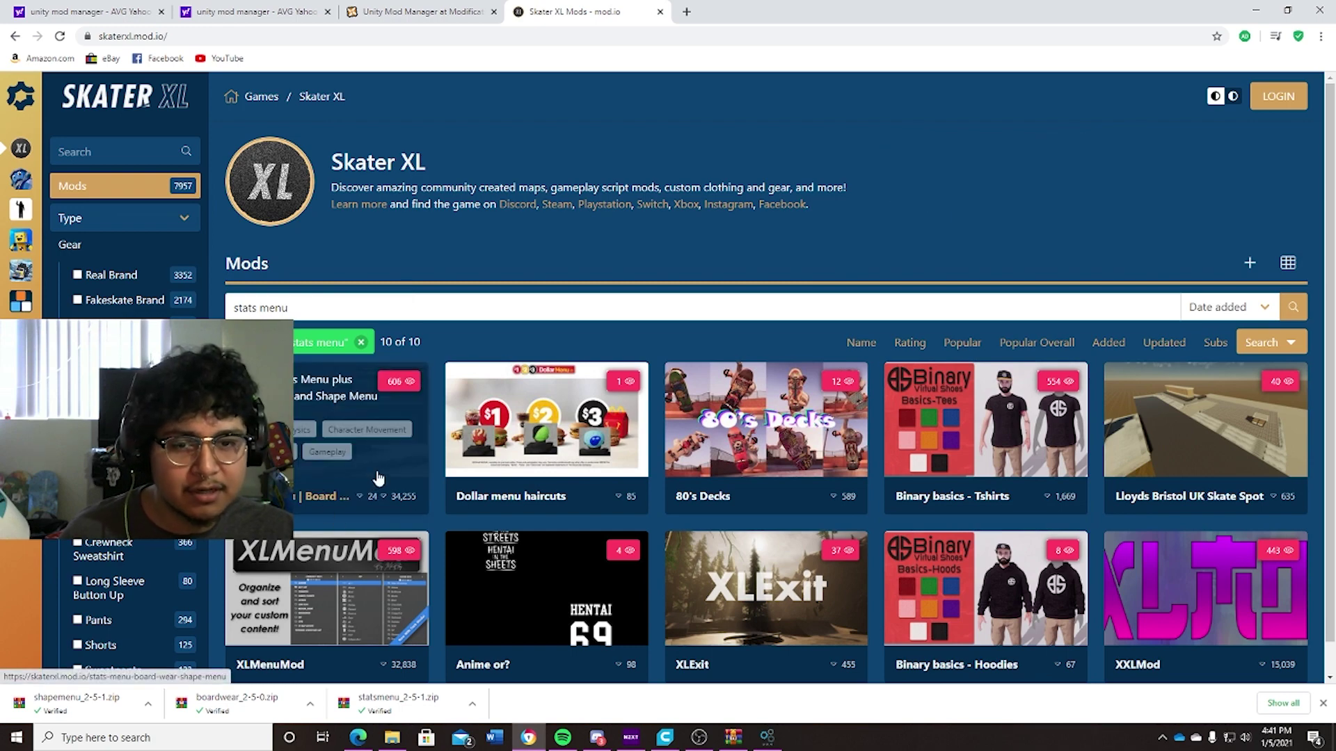
Open the Stats Menu | Board Wear | Shape Menu mod page
left_click(379, 478)
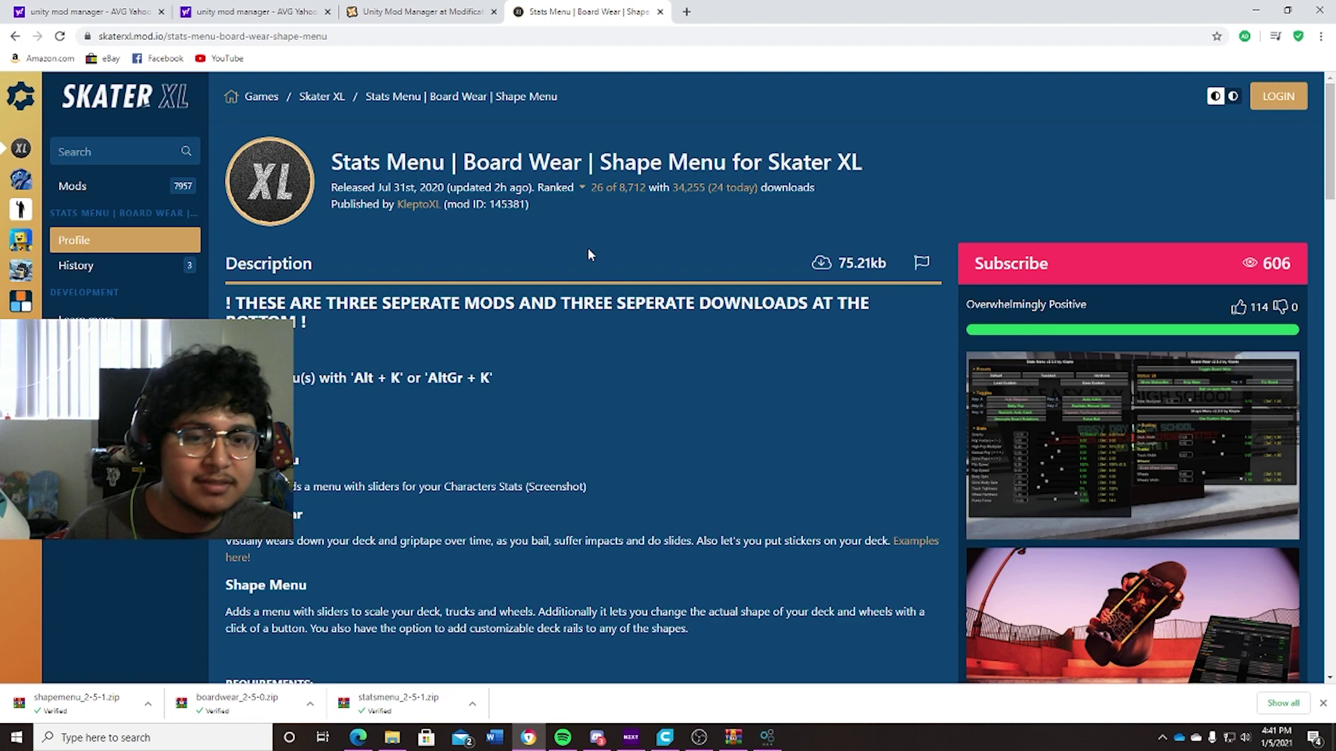
scroll(555, 283, "down", 2)
scroll(543, 276, "up", 2)
scroll(536, 272, "down", 4)
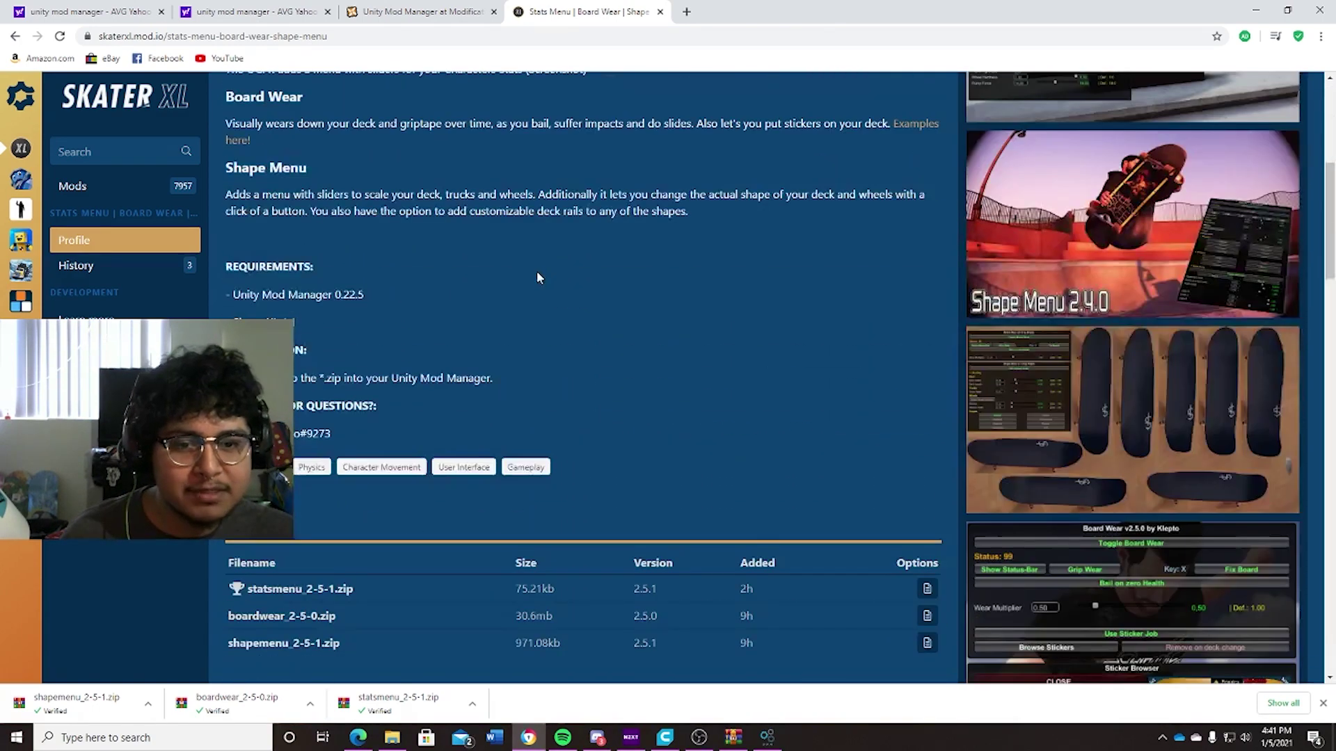
scroll(536, 272, "down", 2)
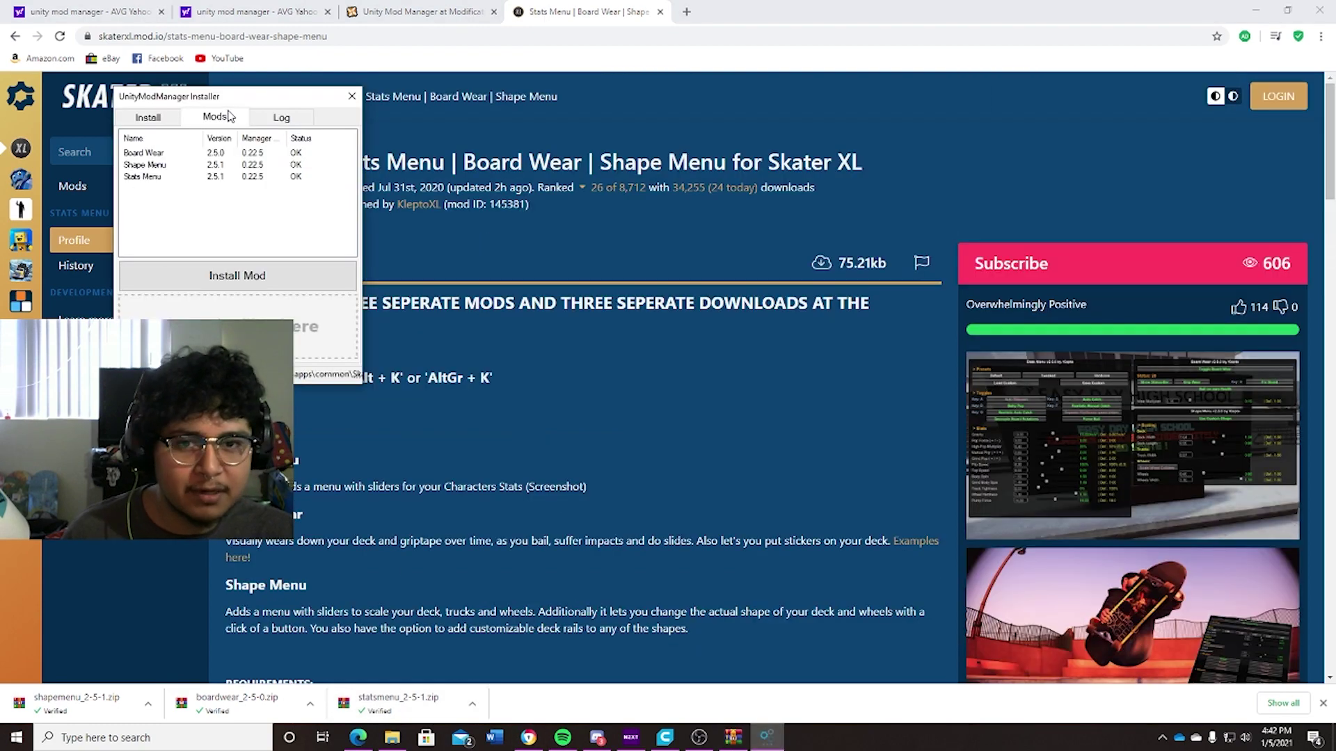
Try dragging the statsmenu_2-5-1 zip onto the installer, then close Downloads and the installer
left_click_drag(217, 102, 877, 256)
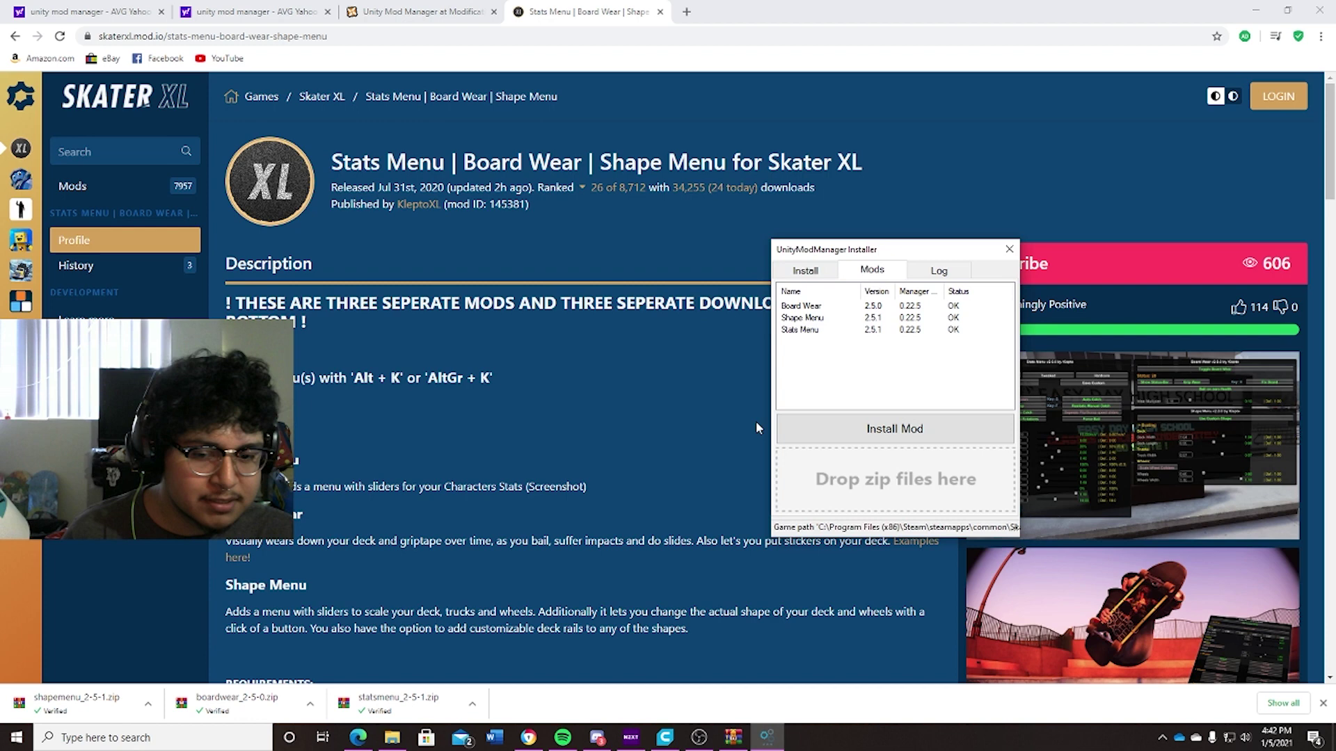
left_click(392, 738)
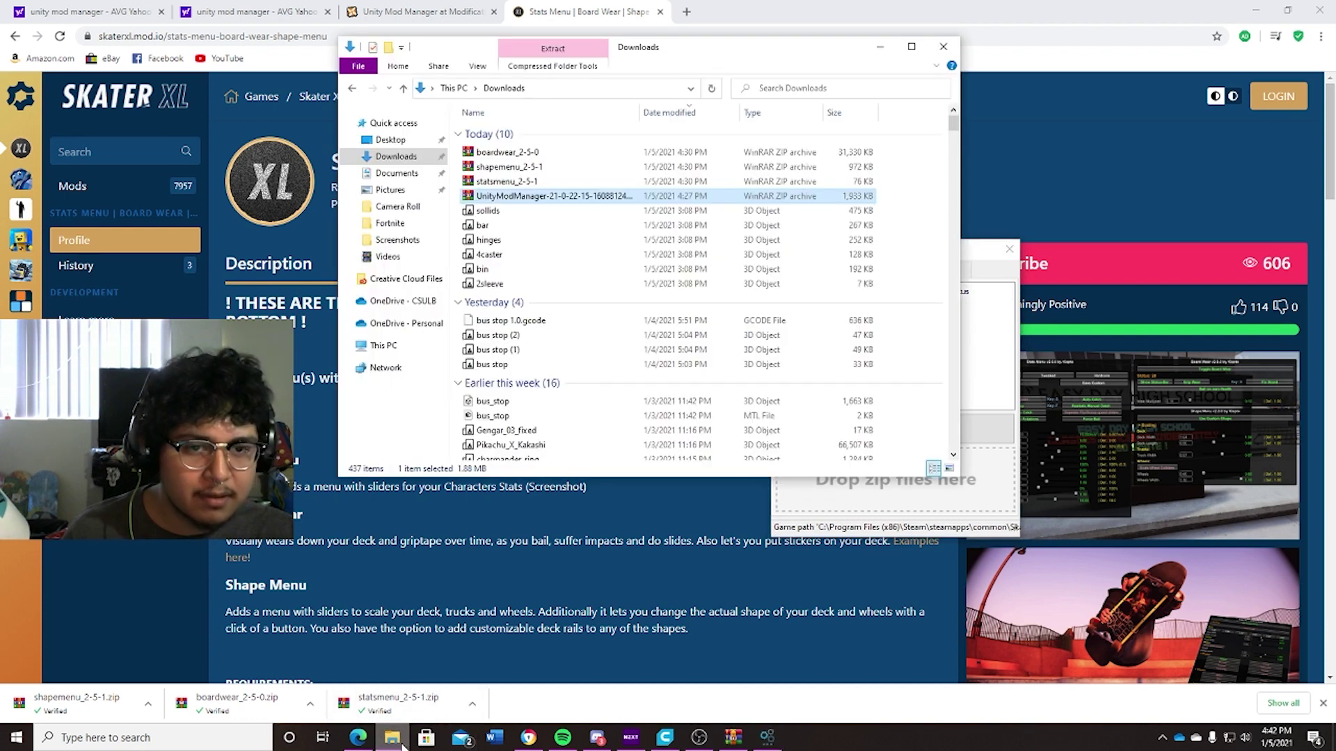
left_click(530, 184)
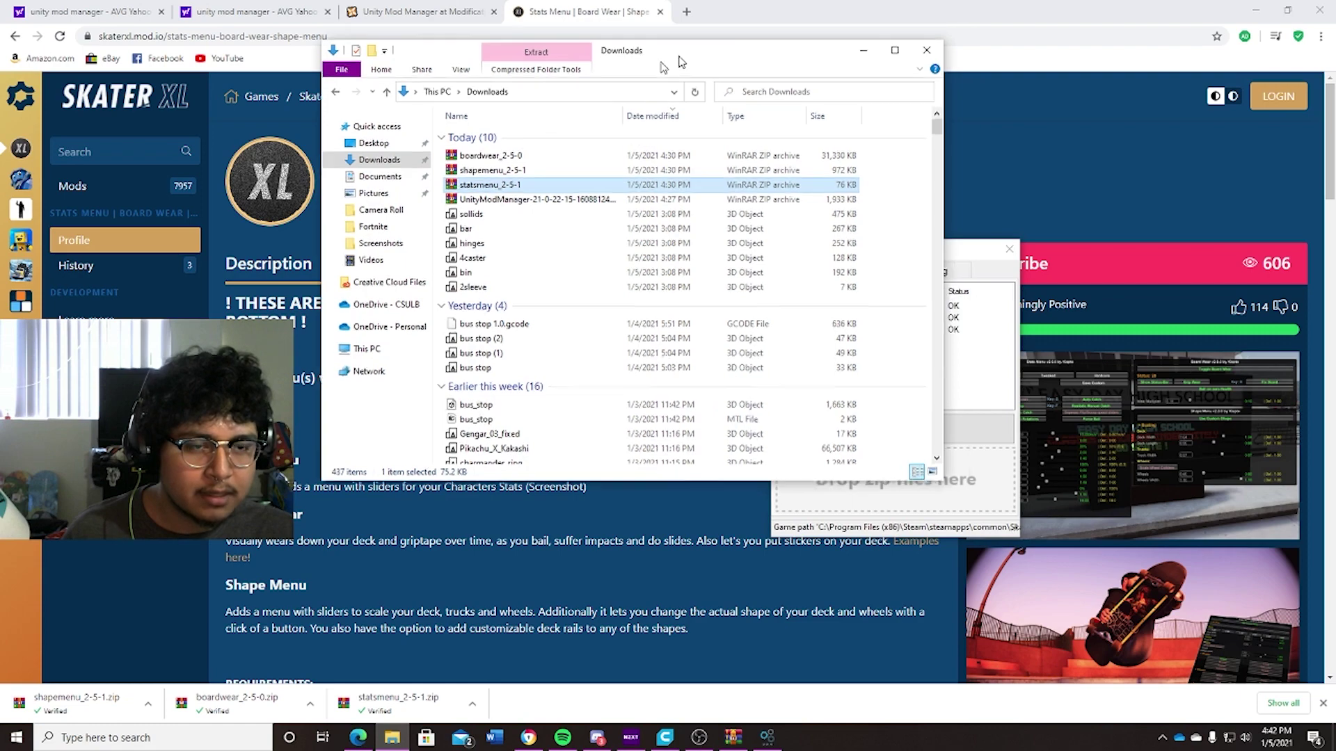
left_click_drag(684, 59, 439, 173)
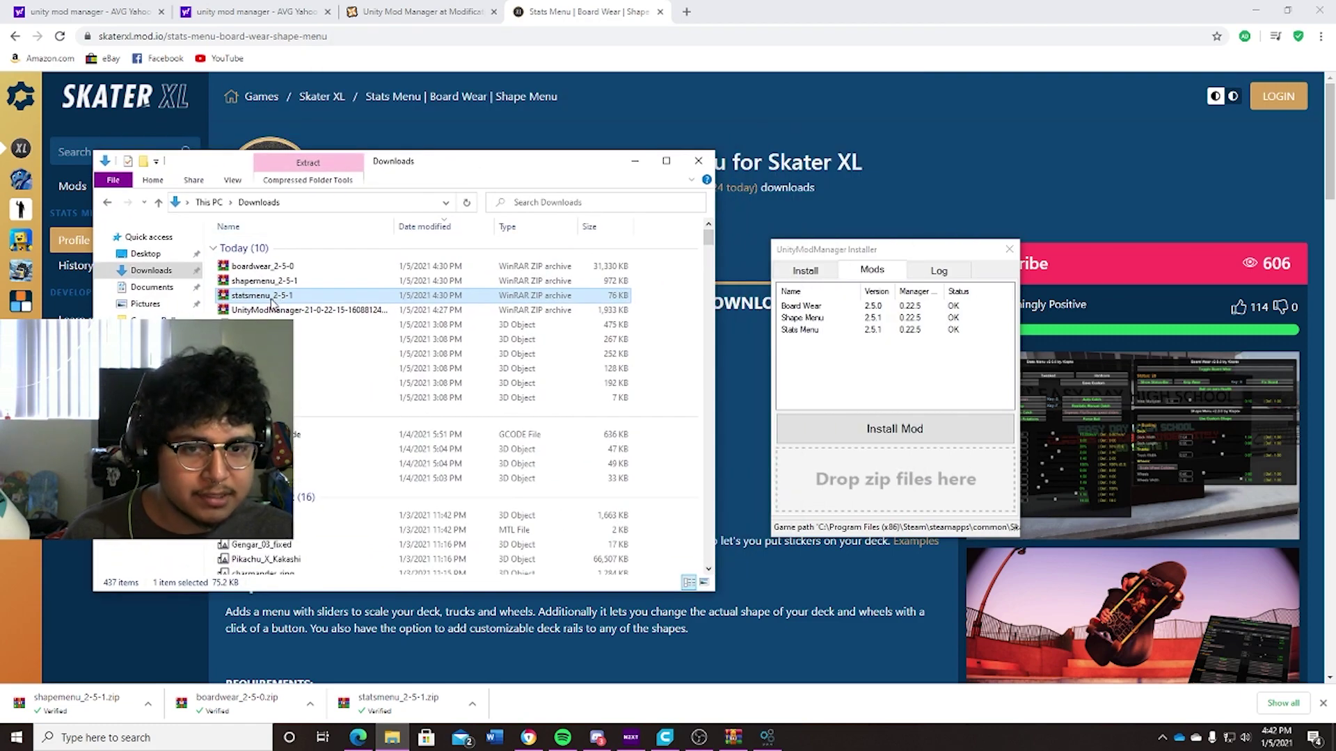
left_click_drag(279, 301, 876, 383)
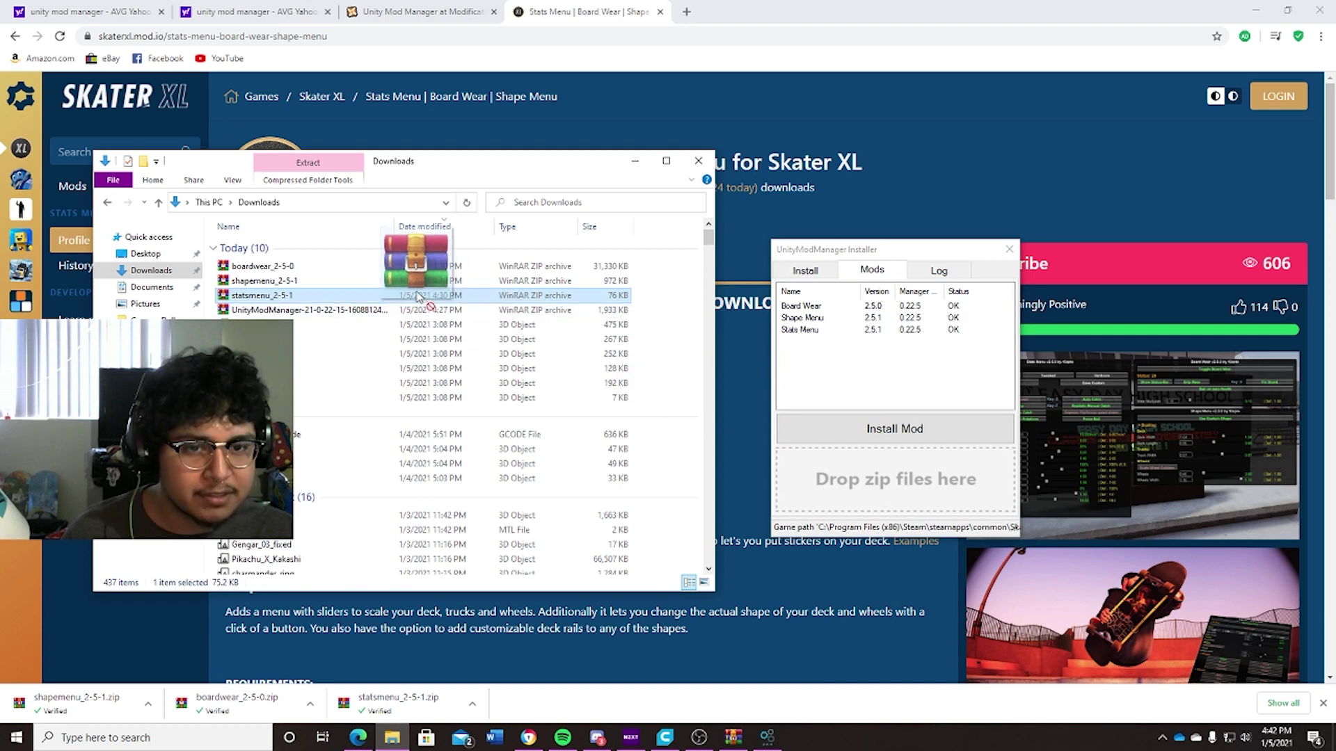
left_click_drag(846, 480, 411, 298)
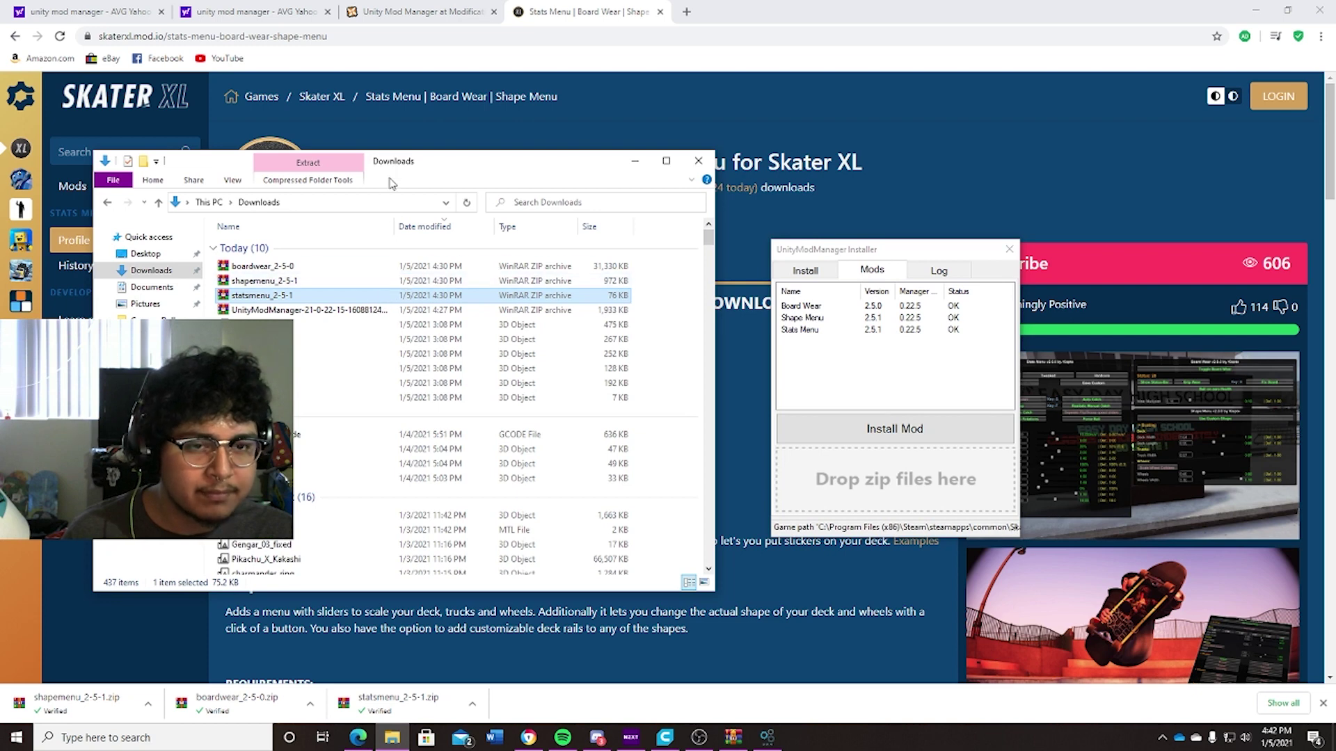
left_click(698, 163)
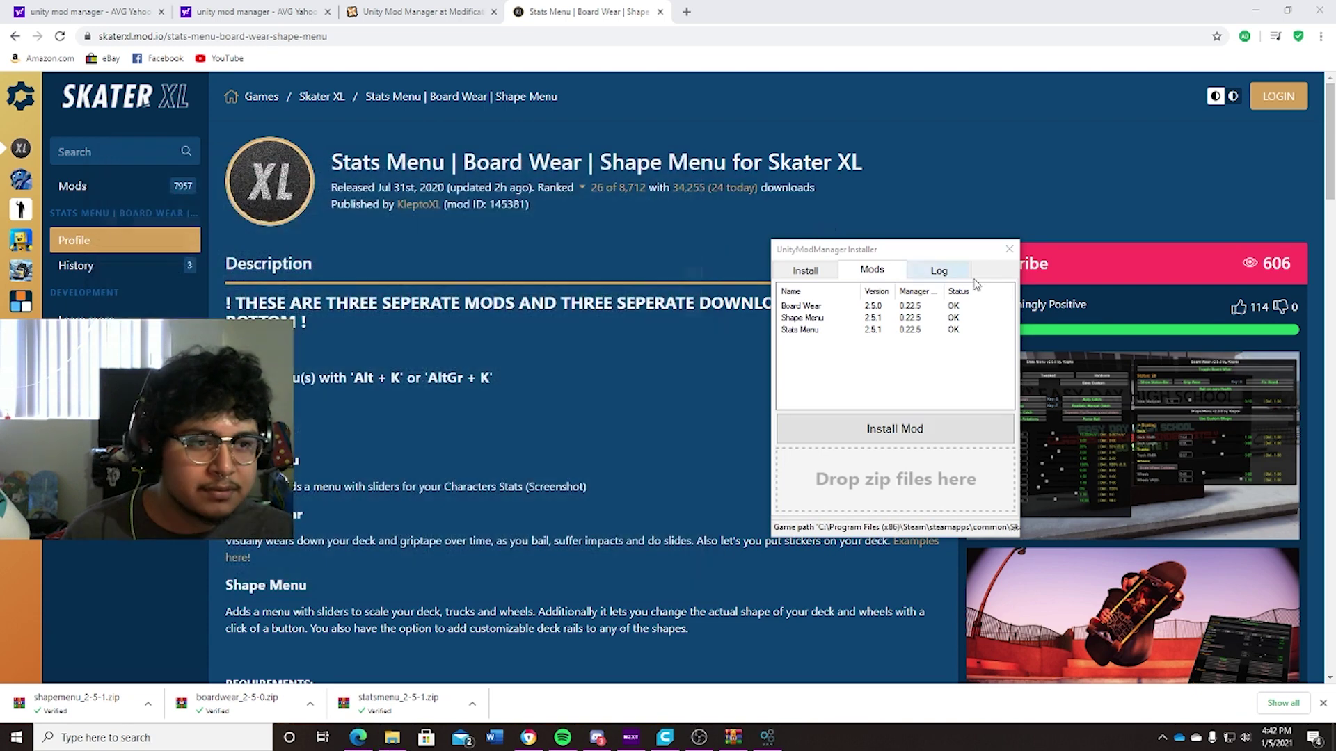
left_click(1011, 254)
Launch Skater XL from Windows search and close its in-game Mod Manager
left_click(84, 736)
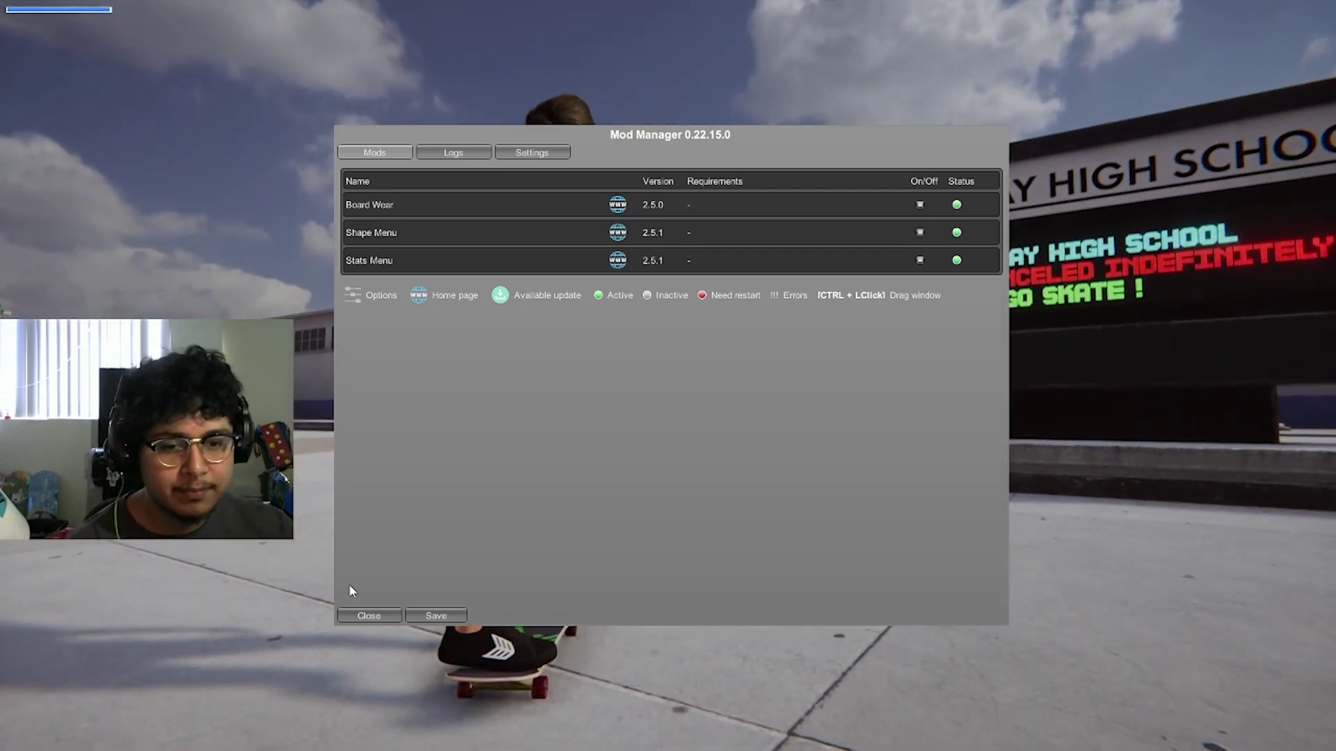
left_click(367, 614)
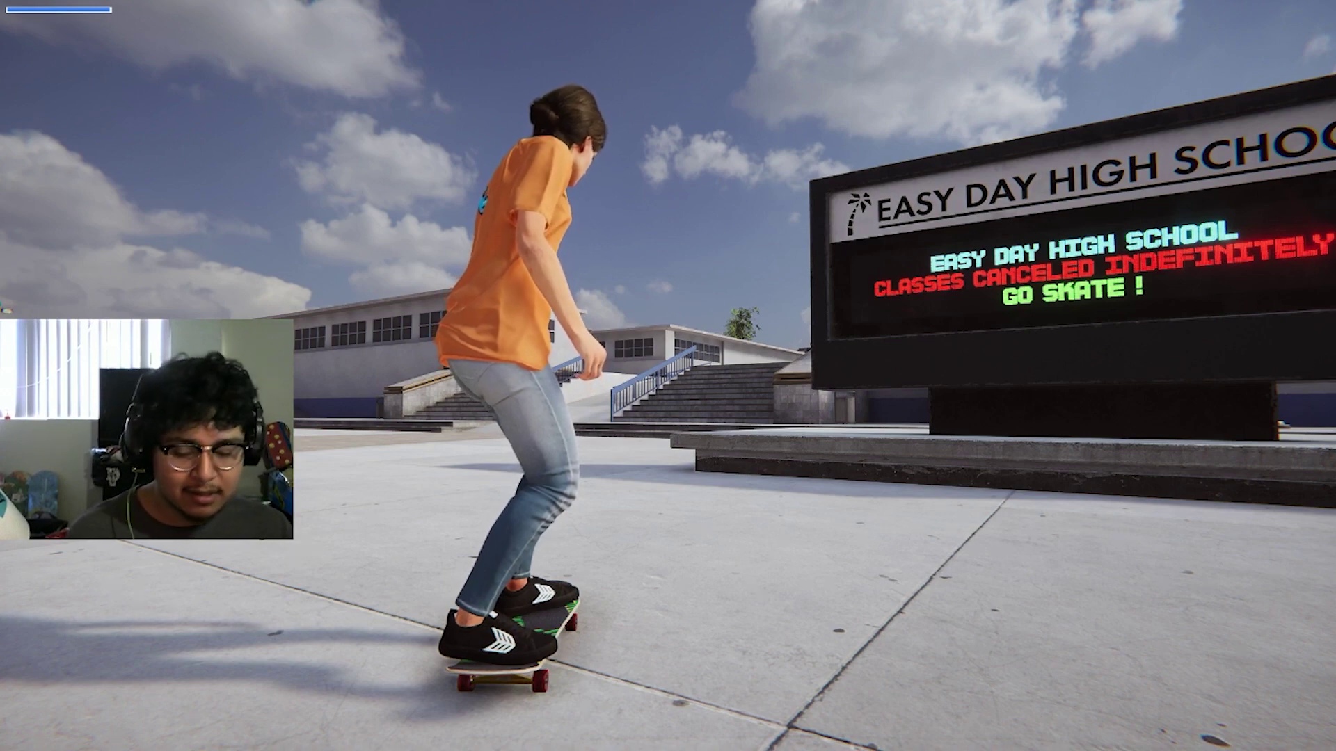
Bring up the mod menus and step through deck presets 7.50", 7.75", 8.00", ending on 8.25"
key("alt+k")
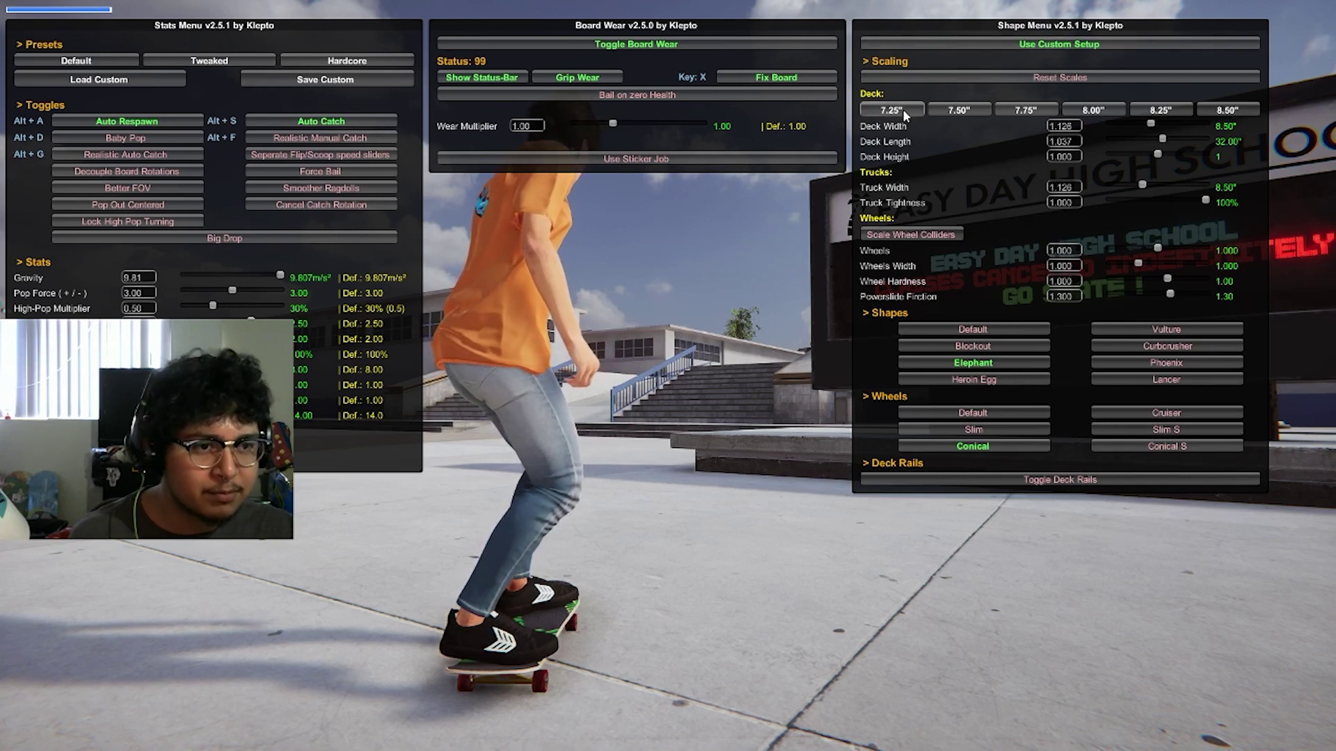
left_click(969, 112)
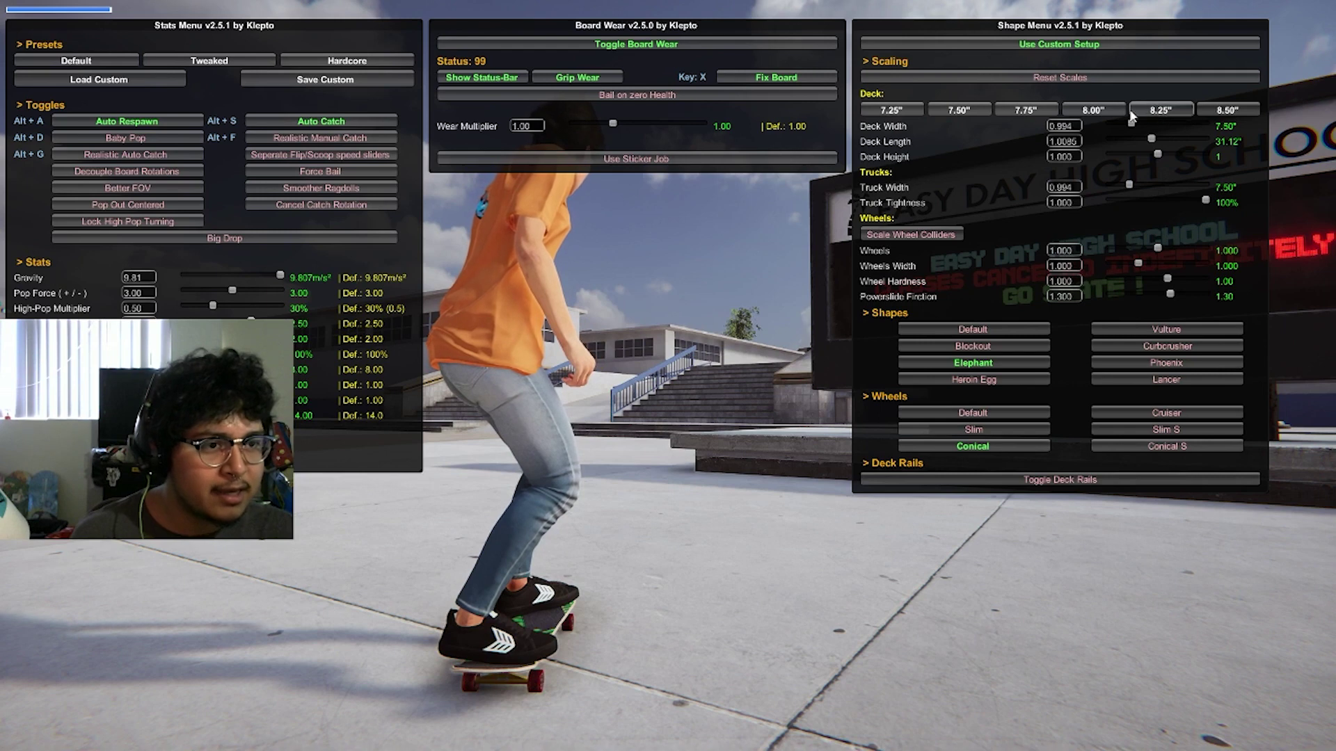
left_click(1052, 110)
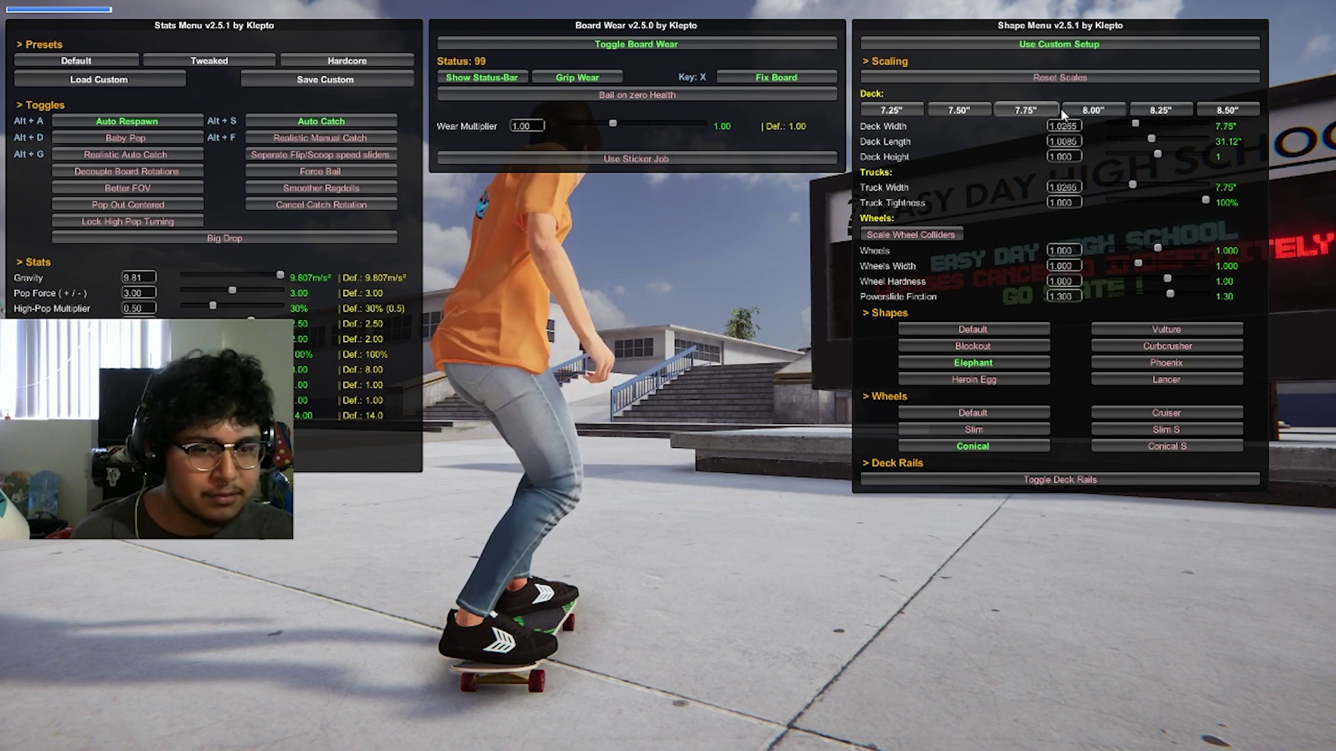
left_click(1084, 110)
left_click(1153, 113)
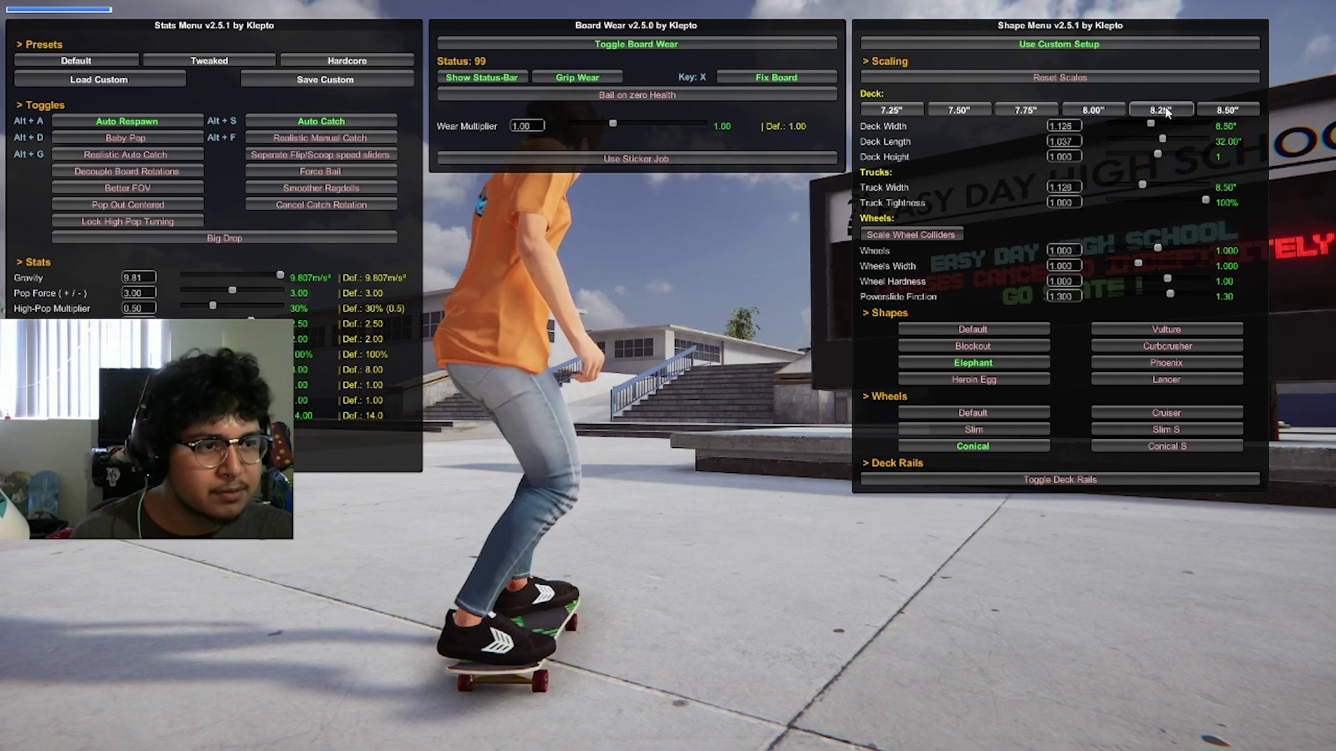
left_click(1158, 111)
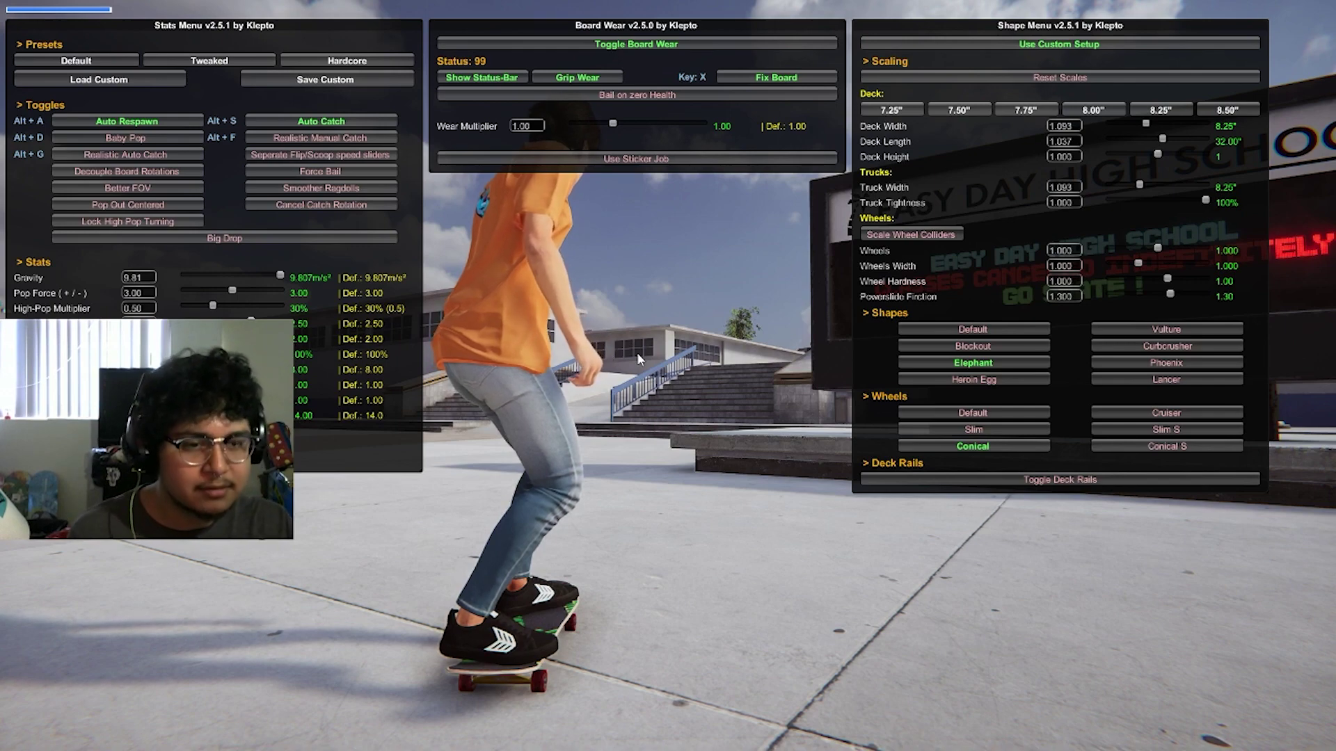
Hide the mod menus with F8 to get back to skating
key("F8")
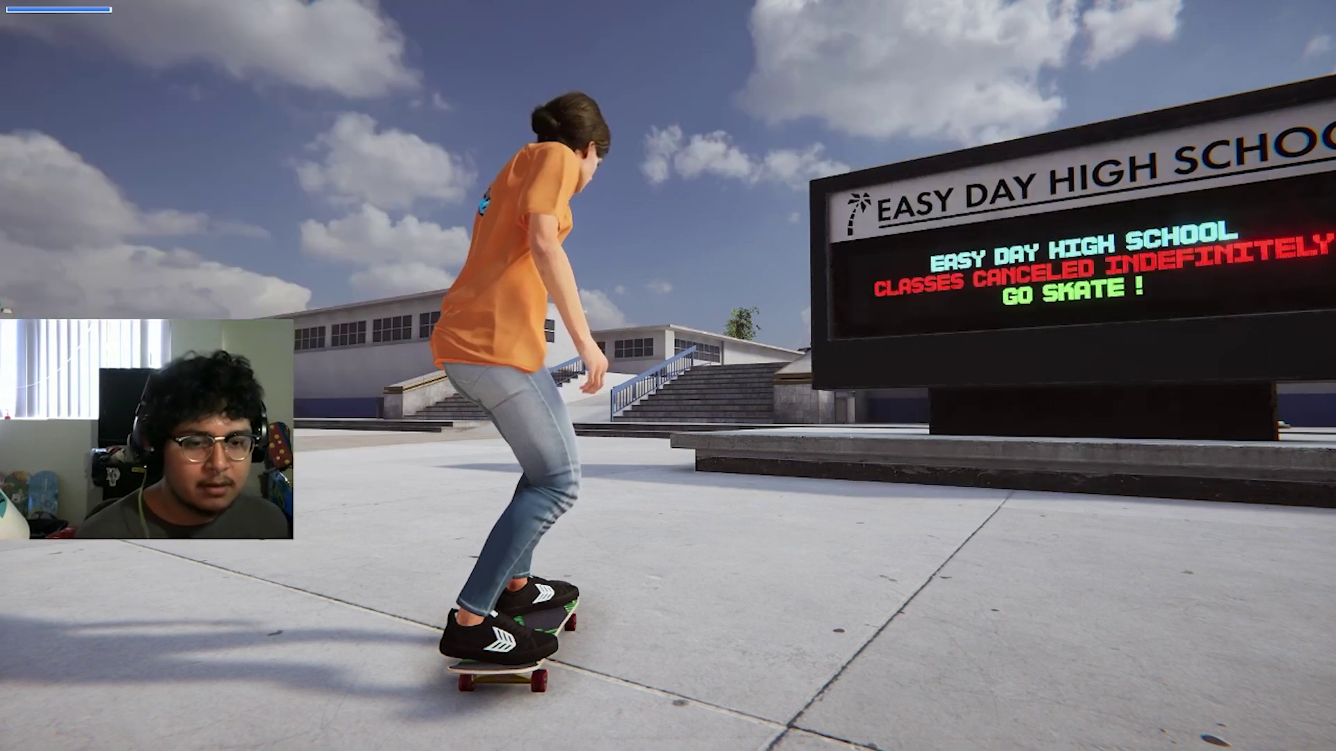